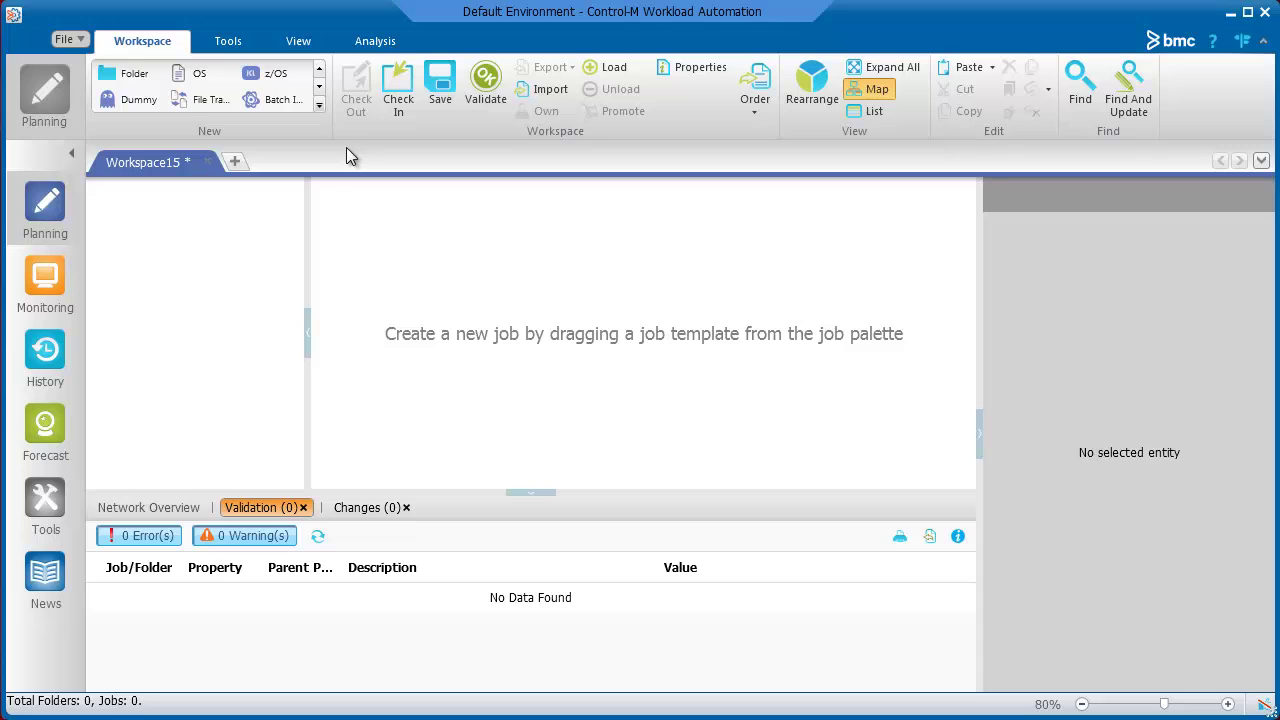
- Add a File Transfer job with connection profiles AIX1 and SOLARIS1, then browse both hosts for files
{"action": "left_click_drag", "start_coordinate": [210, 101], "coordinate": [422, 287]}
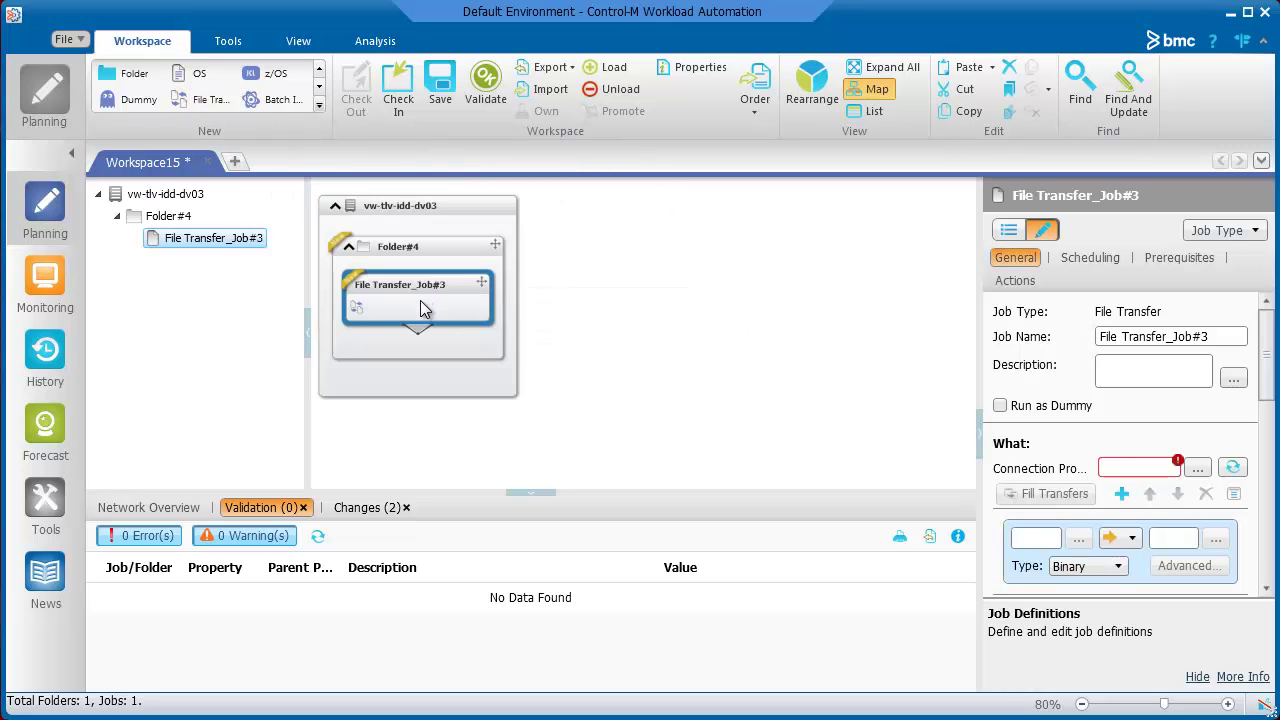
{"action": "left_click", "coordinate": [1198, 469]}
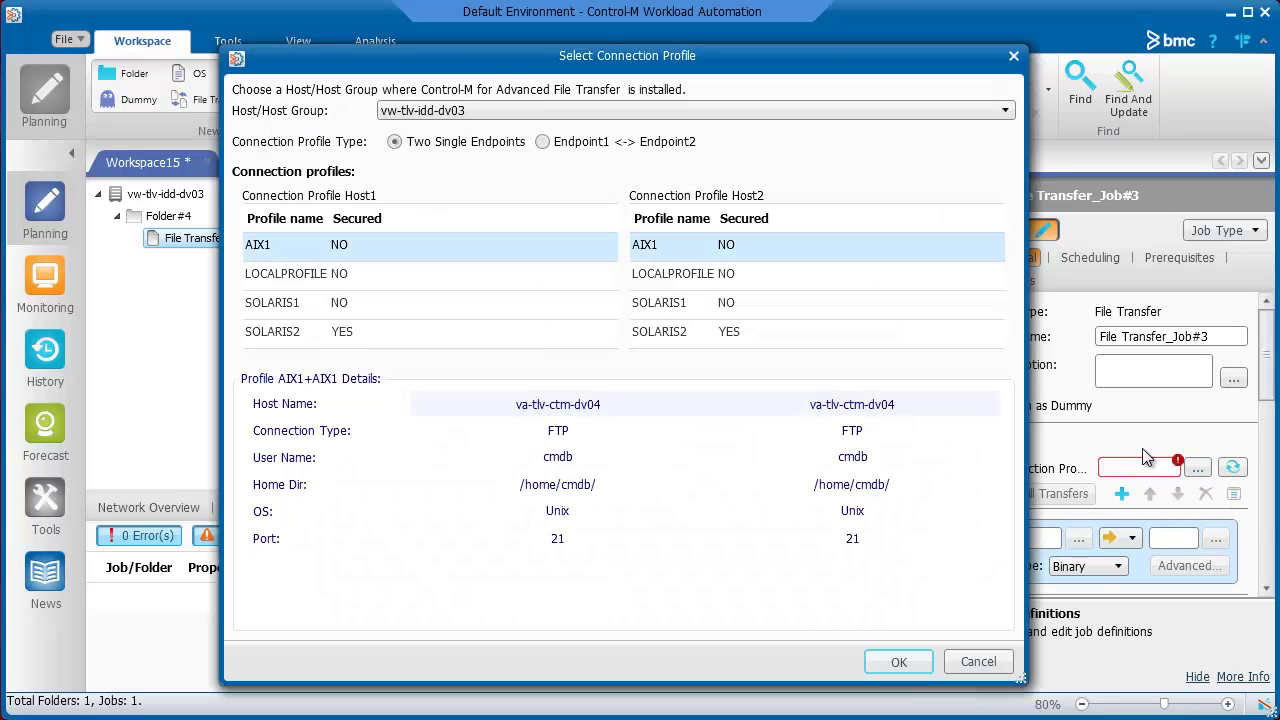
{"action": "left_click", "coordinate": [797, 309]}
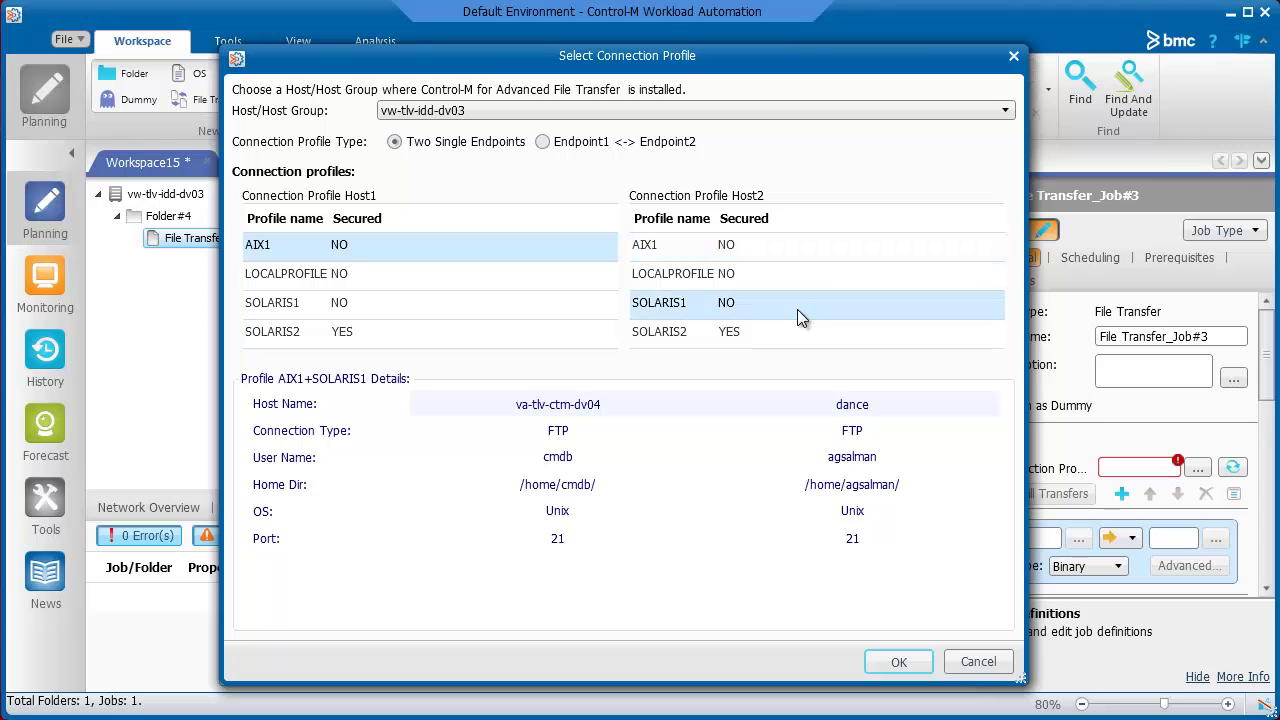
{"action": "left_click", "coordinate": [898, 661]}
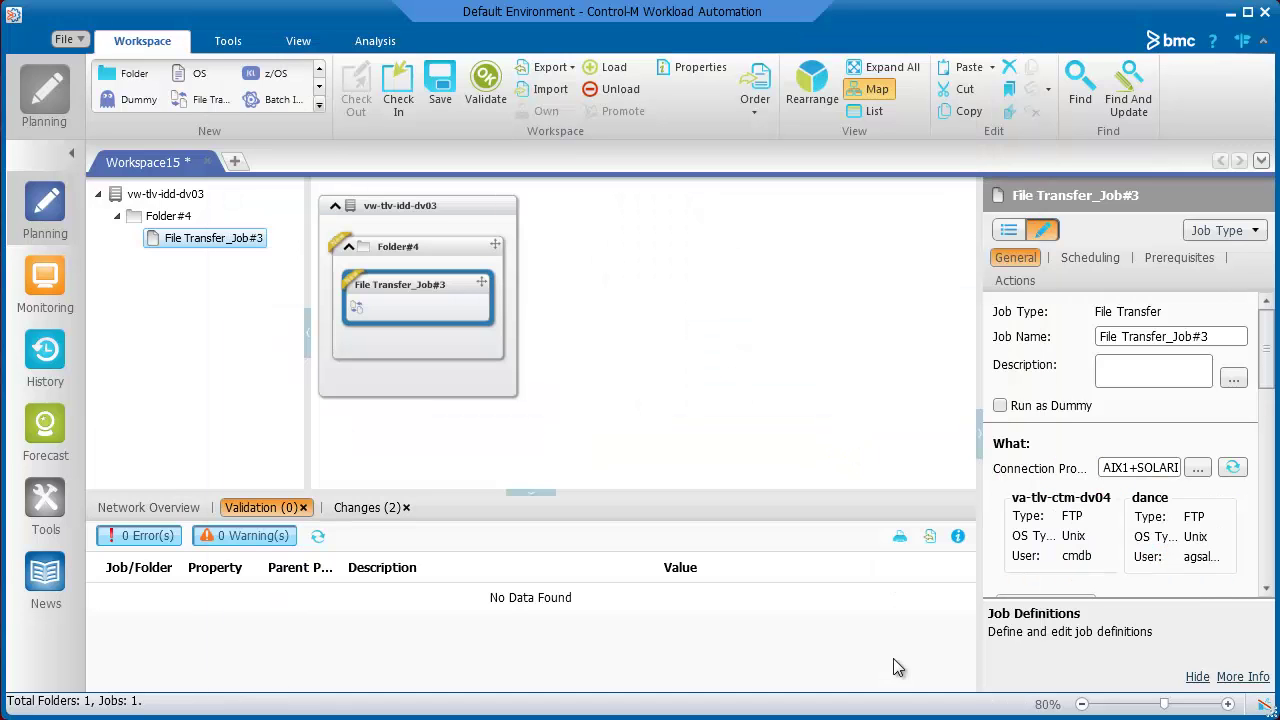
{"action": "left_click_drag", "start_coordinate": [1268, 375], "coordinate": [1268, 428]}
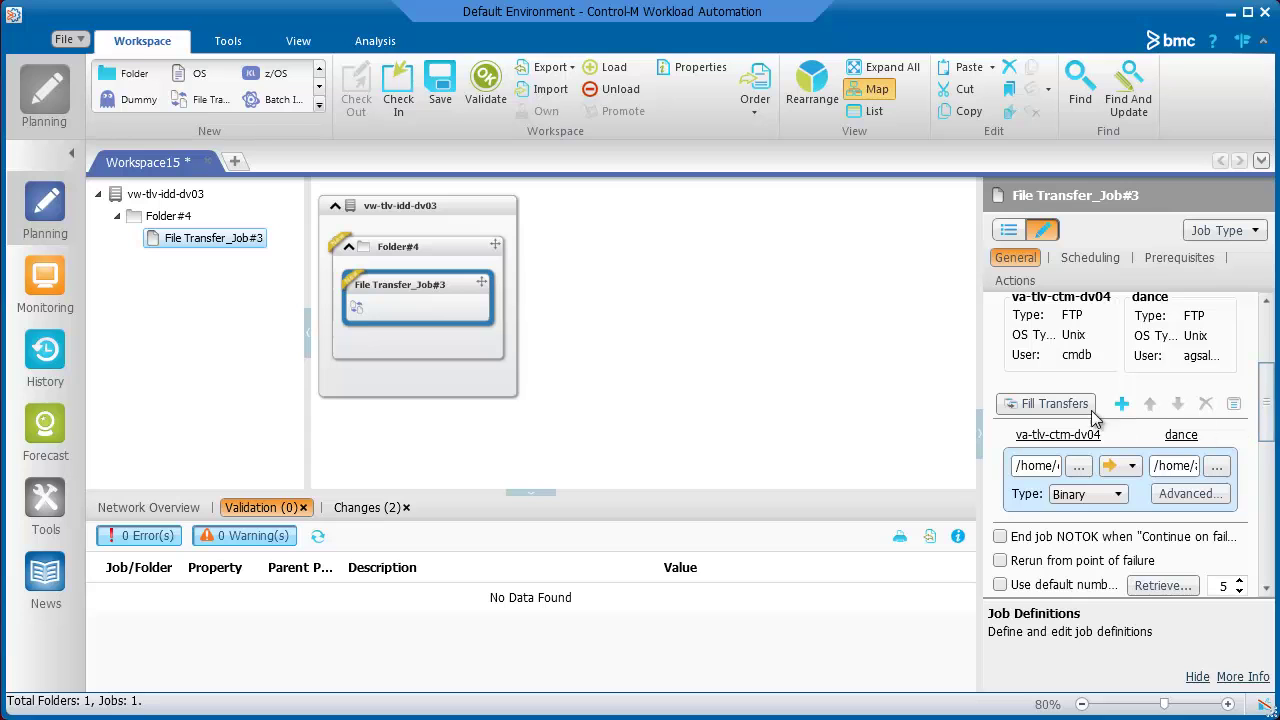
{"action": "left_click", "coordinate": [1048, 401]}
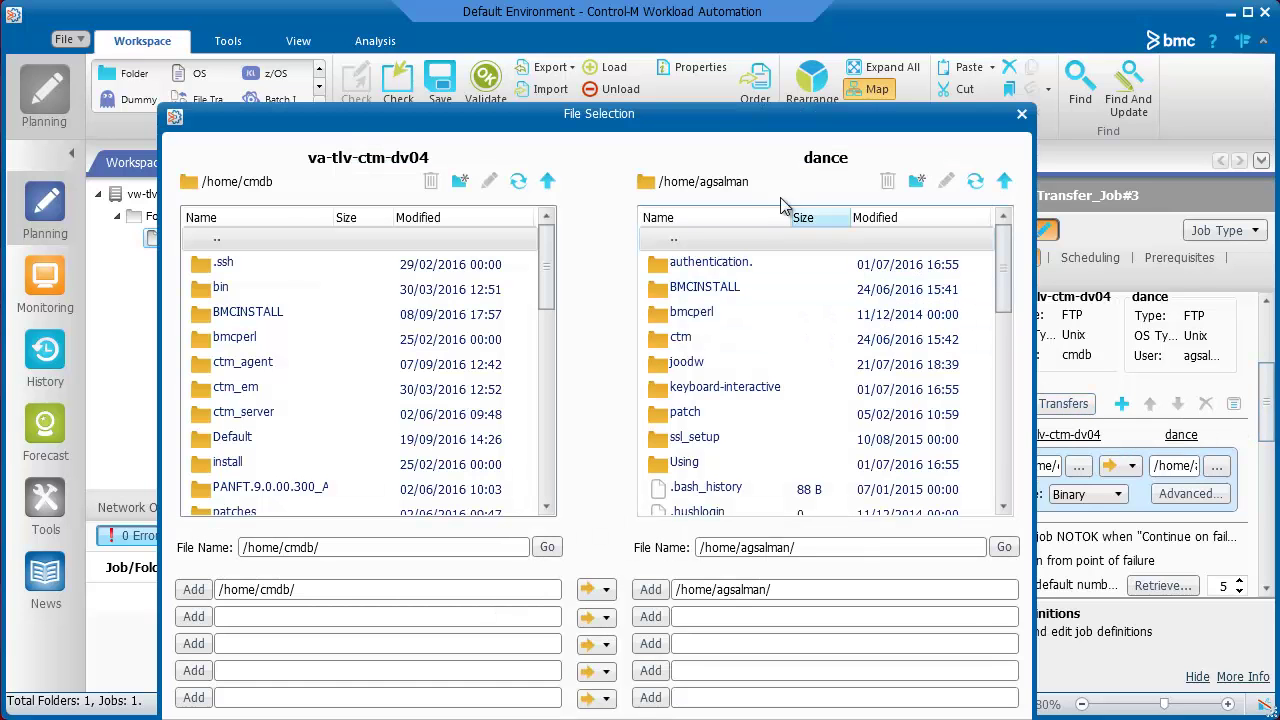
{"action": "left_click_drag", "start_coordinate": [710, 114], "coordinate": [710, 46]}
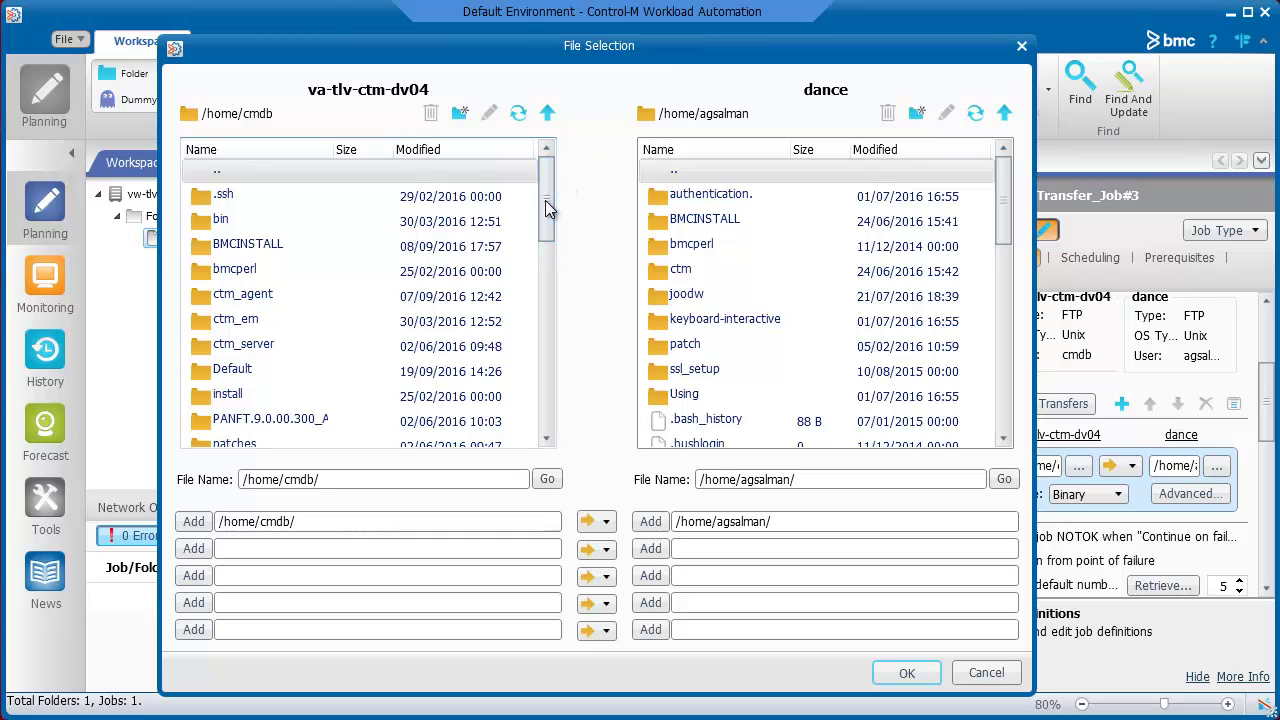
{"action": "left_click_drag", "start_coordinate": [546, 200], "coordinate": [551, 396]}
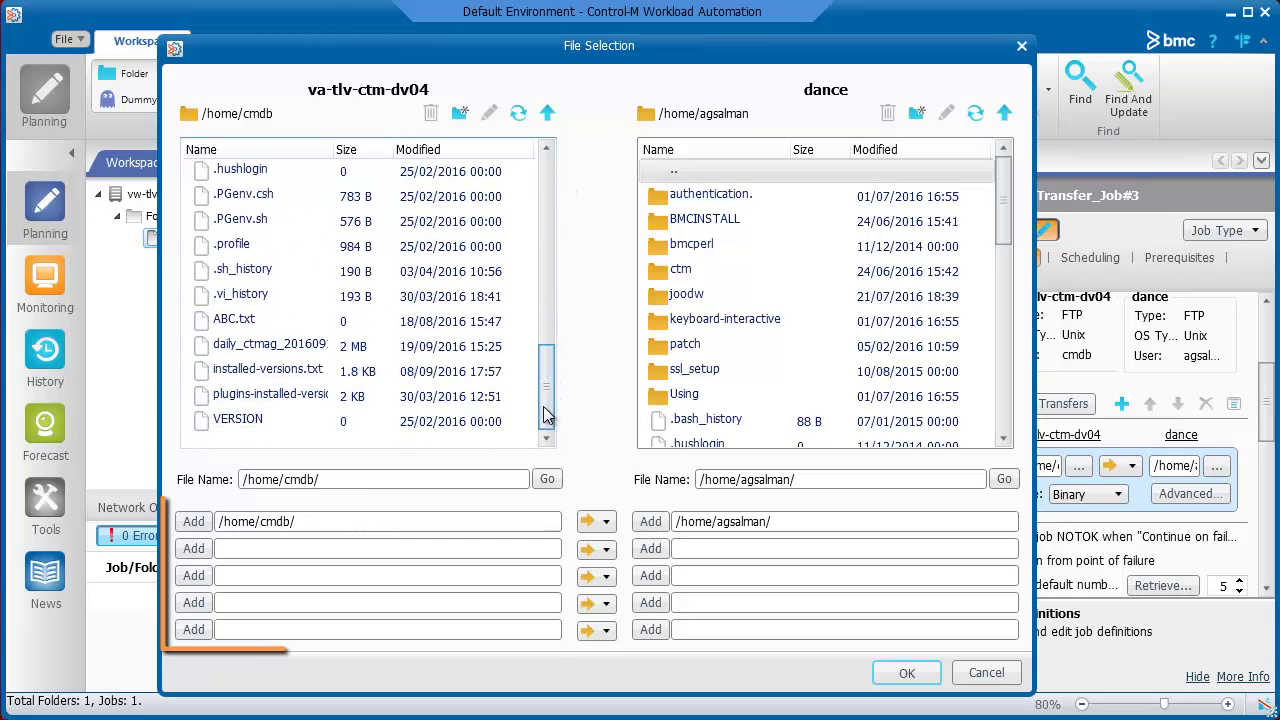
{"action": "left_click", "coordinate": [362, 346]}
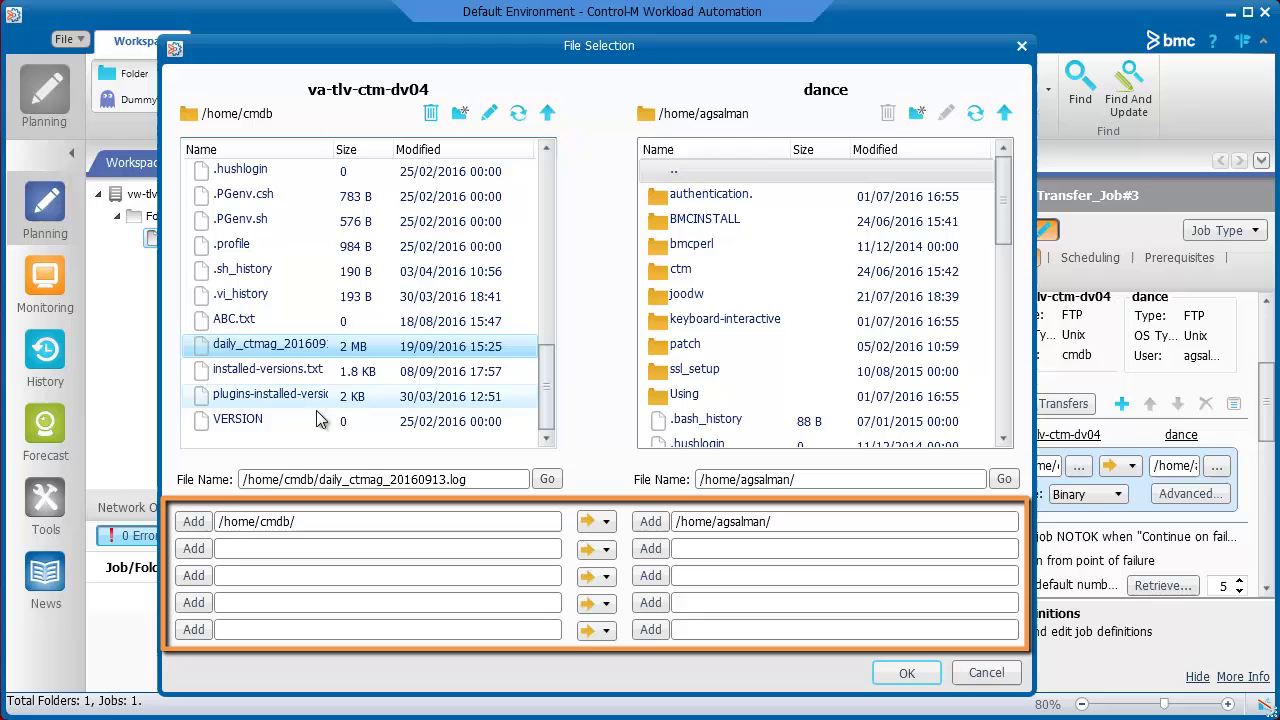
{"action": "left_click", "coordinate": [193, 521]}
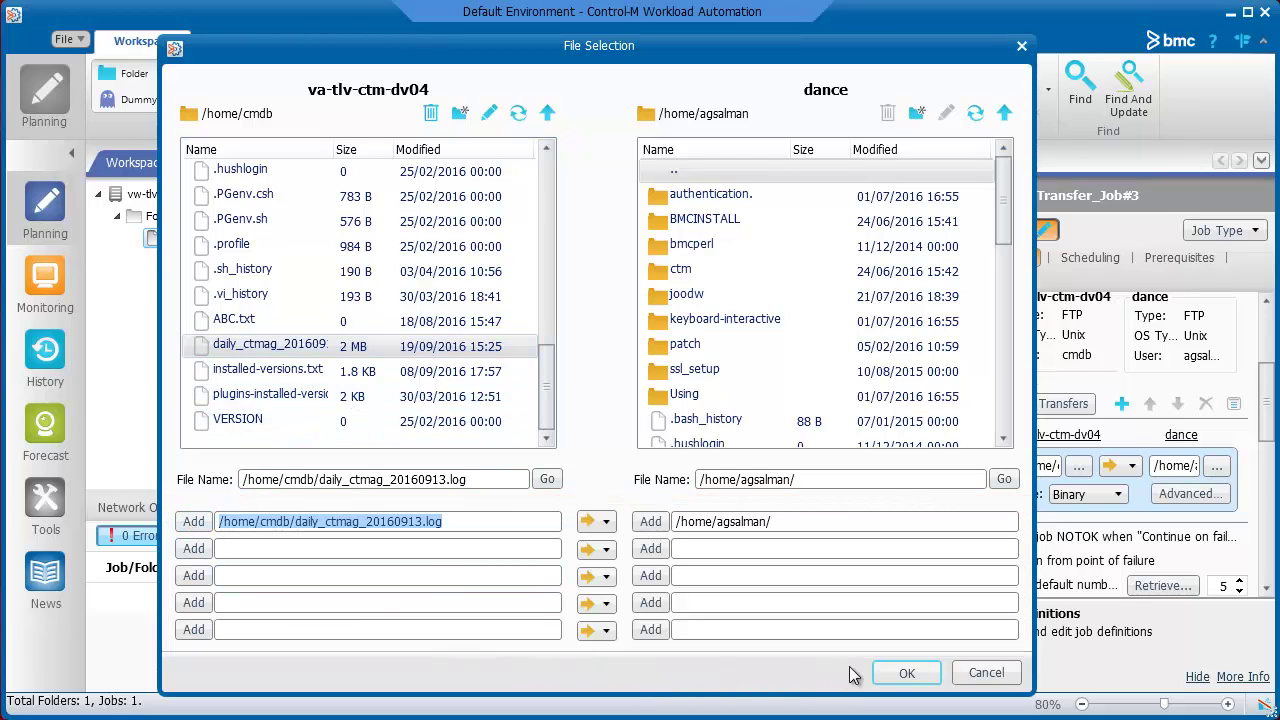
{"action": "left_click", "coordinate": [905, 675]}
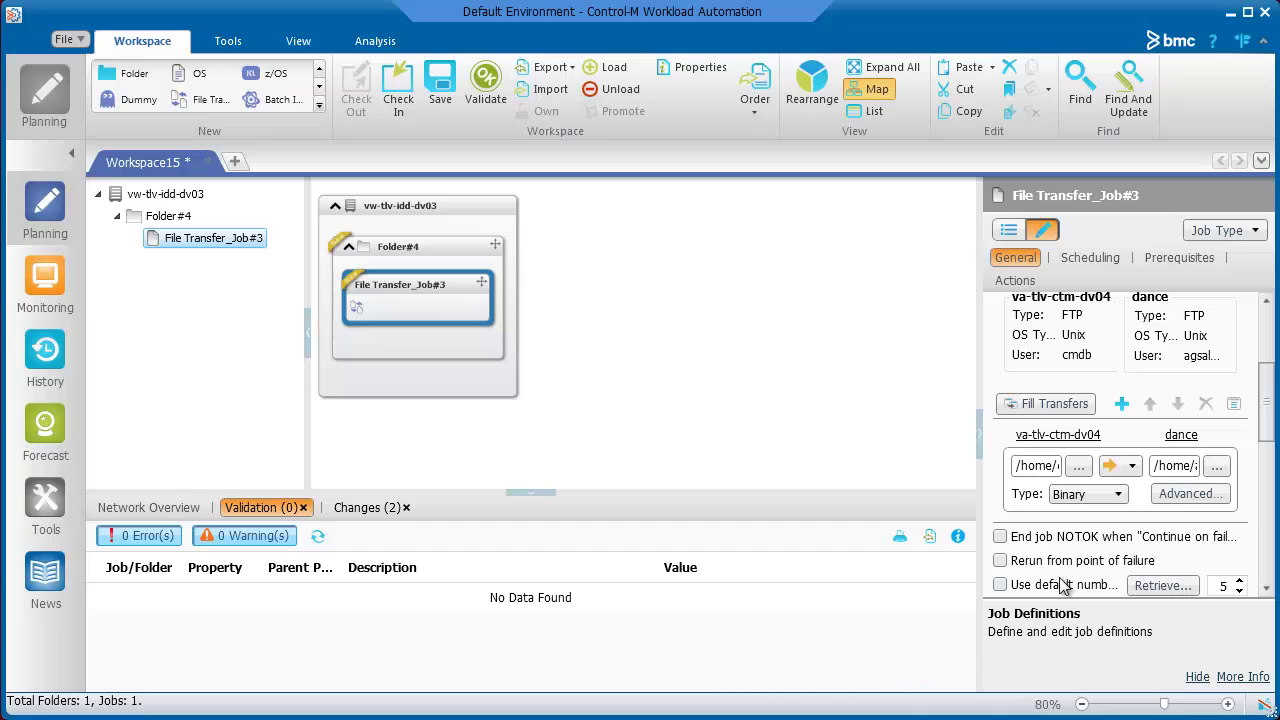
- View the transfer row's Advanced options and cancel without changing anything
{"action": "left_click", "coordinate": [1185, 500]}
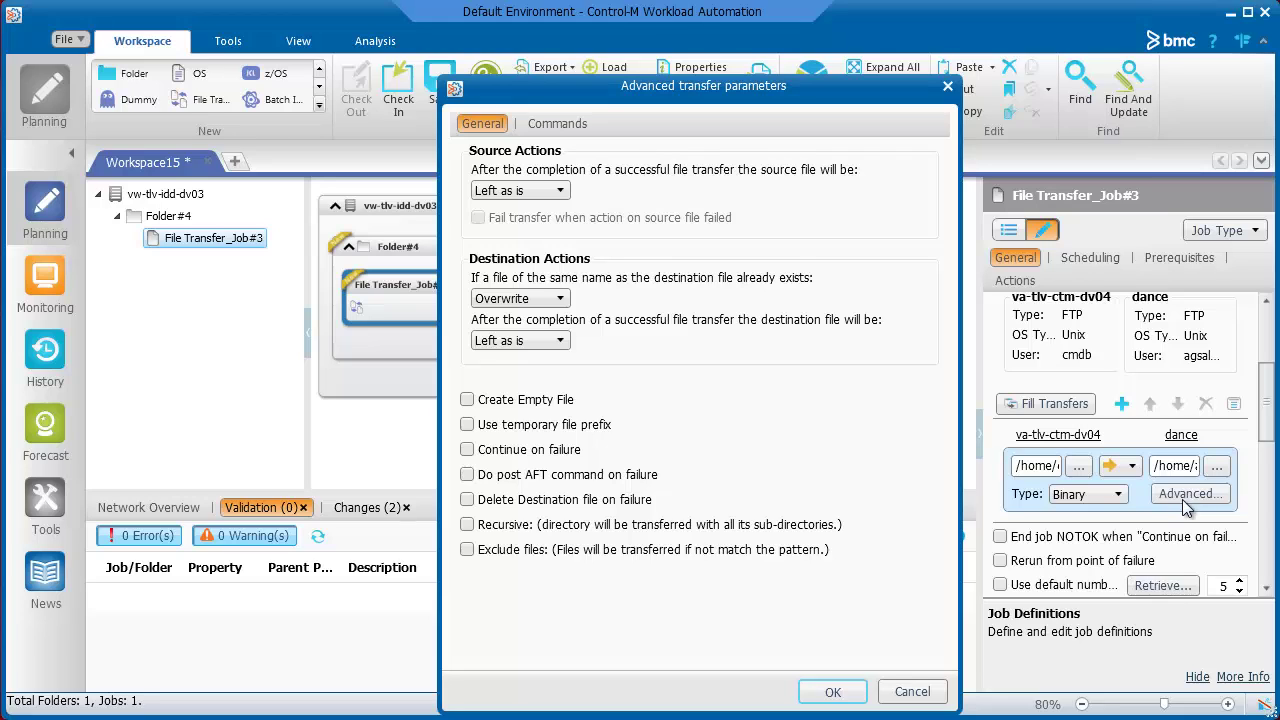
{"action": "left_click", "coordinate": [912, 693]}
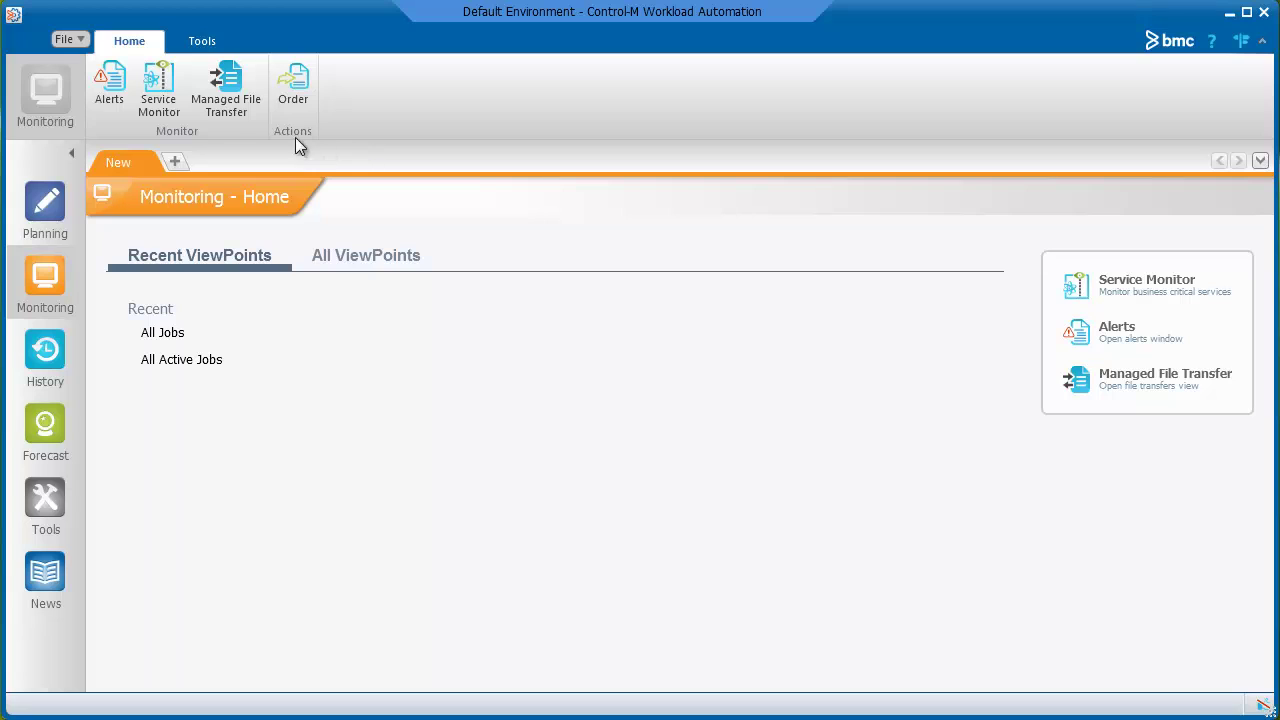
- Open Managed File Transfer from the Home ribbon to see Traffic Load, Transfer Status and Active Connection panels
{"action": "left_click", "coordinate": [227, 100]}
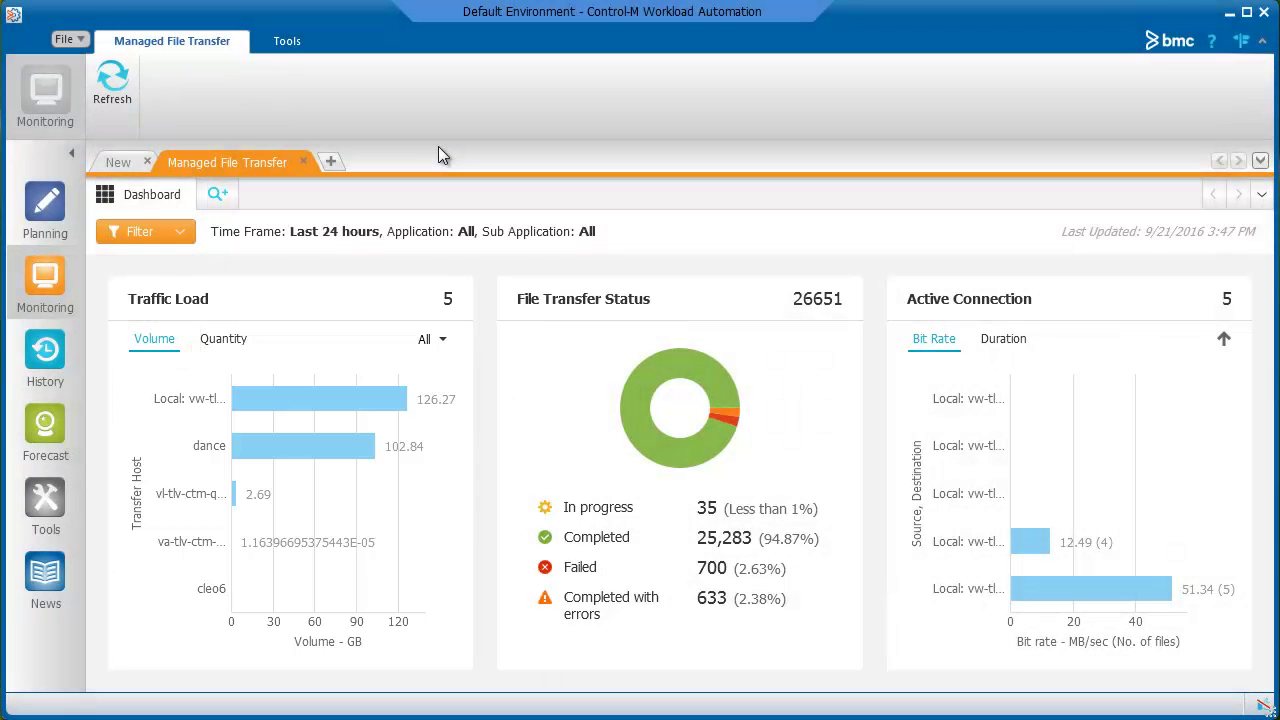
- Switch Traffic Load to Quantity and keep the direction filter set to All
{"action": "left_click", "coordinate": [227, 345]}
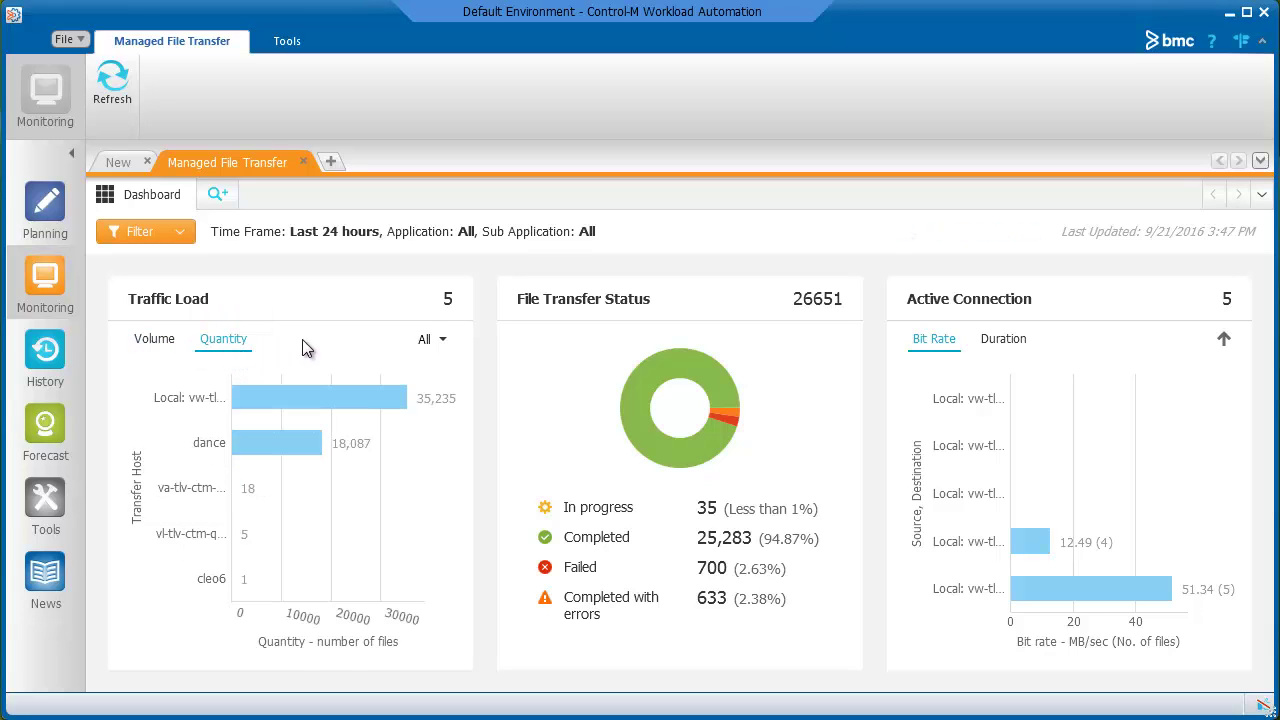
{"action": "left_click", "coordinate": [442, 342]}
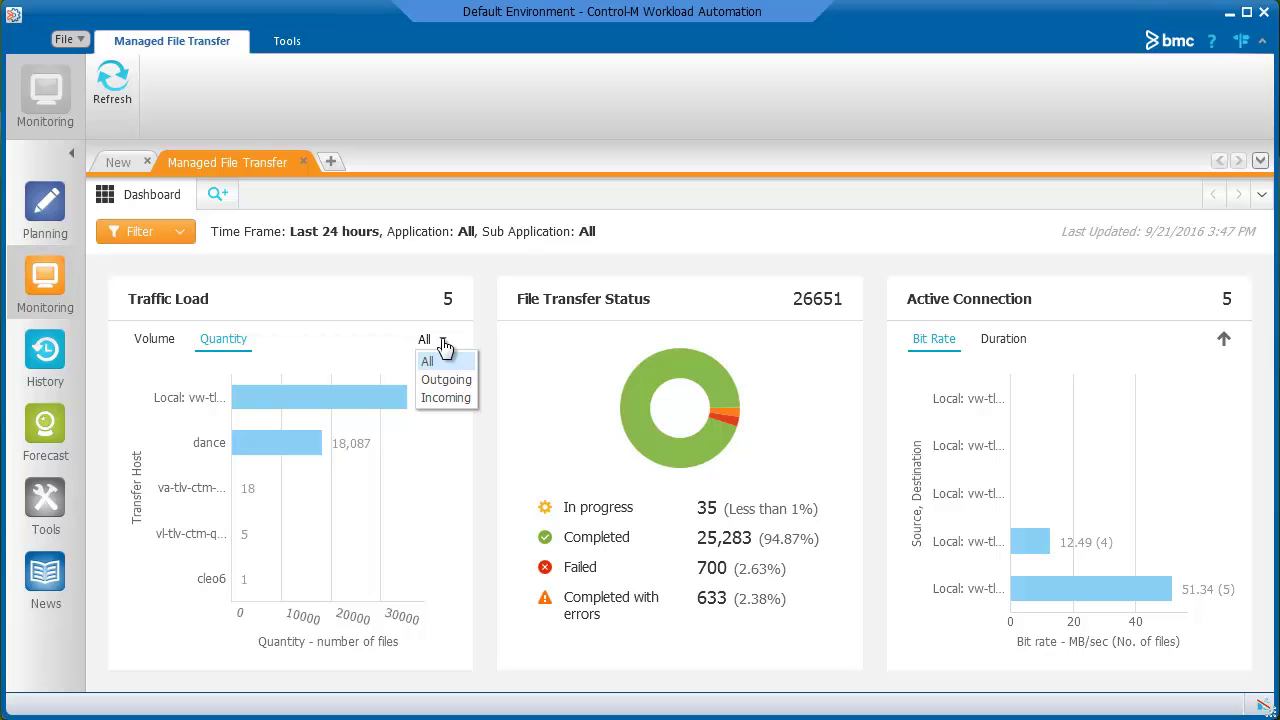
{"action": "left_click", "coordinate": [444, 344]}
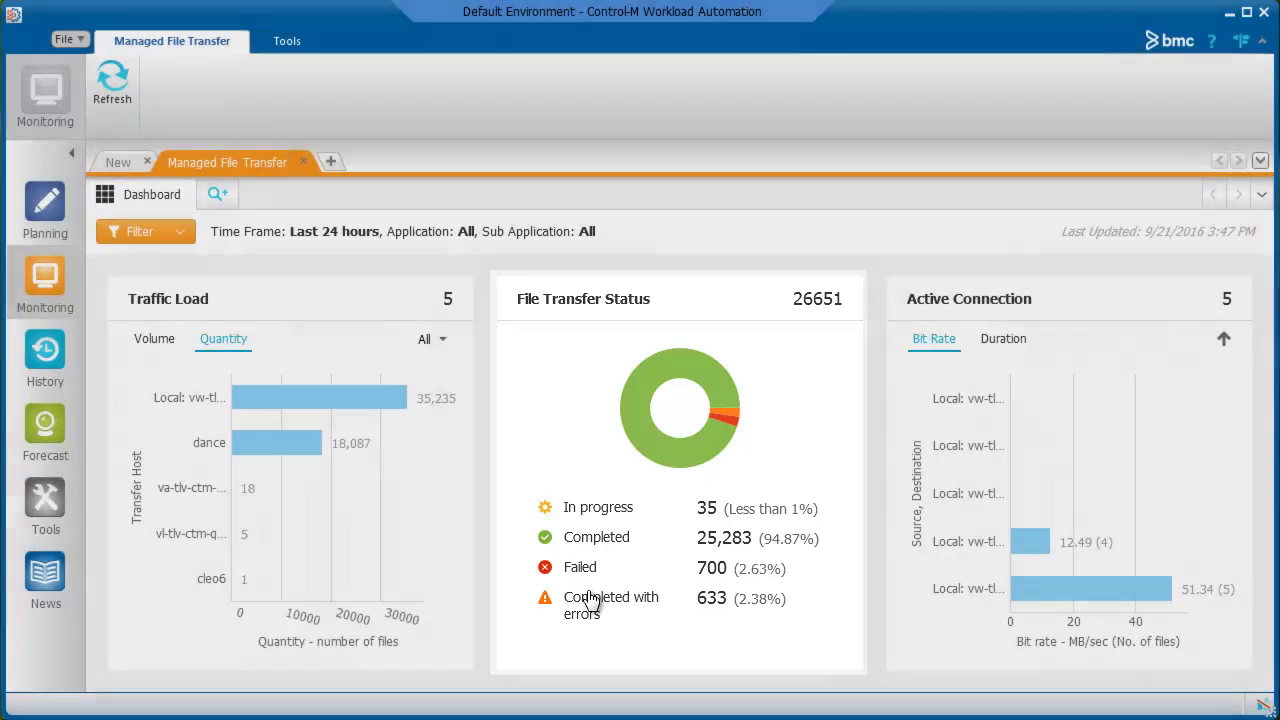
{"action": "left_click", "coordinate": [591, 600]}
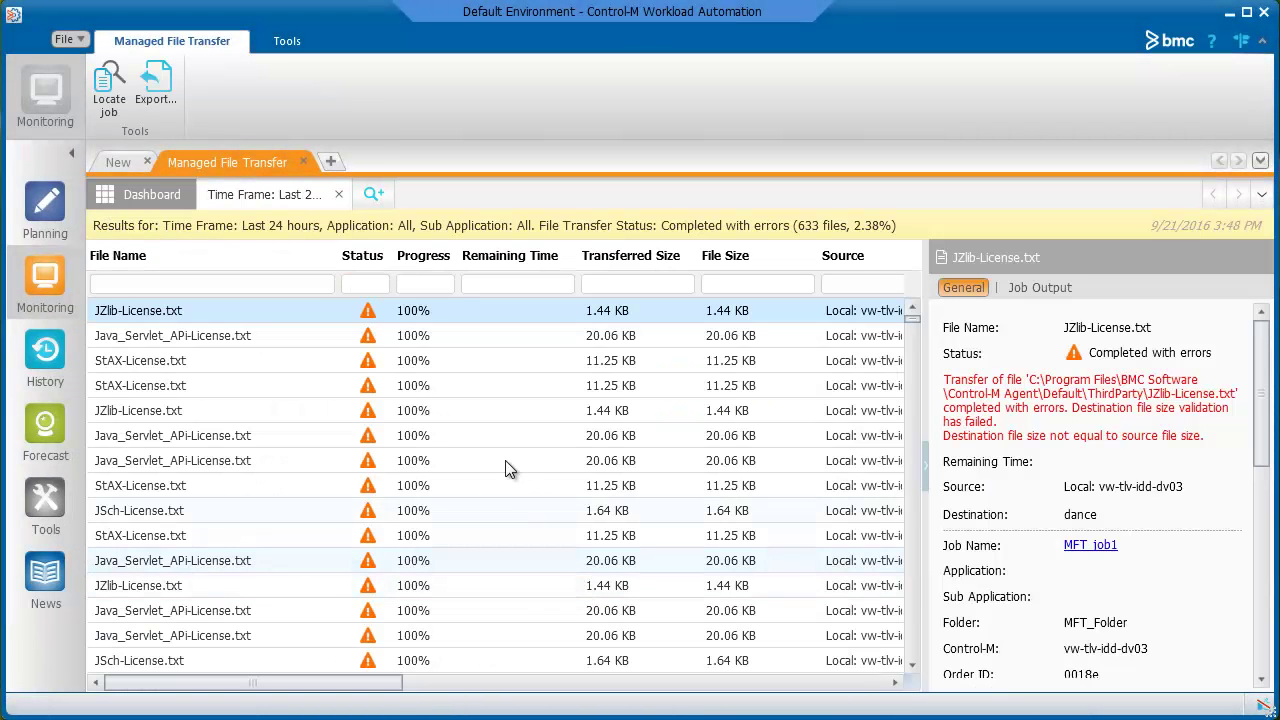
{"action": "left_click", "coordinate": [338, 195]}
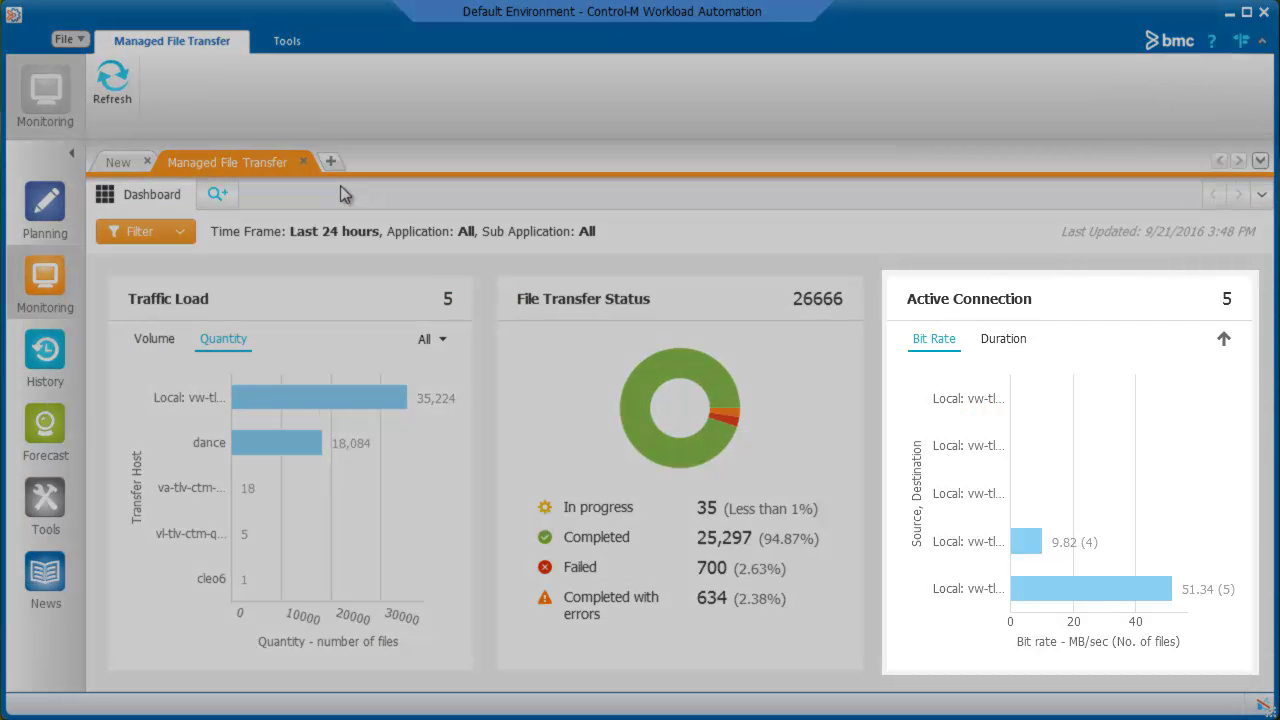
{"action": "mouse_move", "coordinate": [1024, 548]}
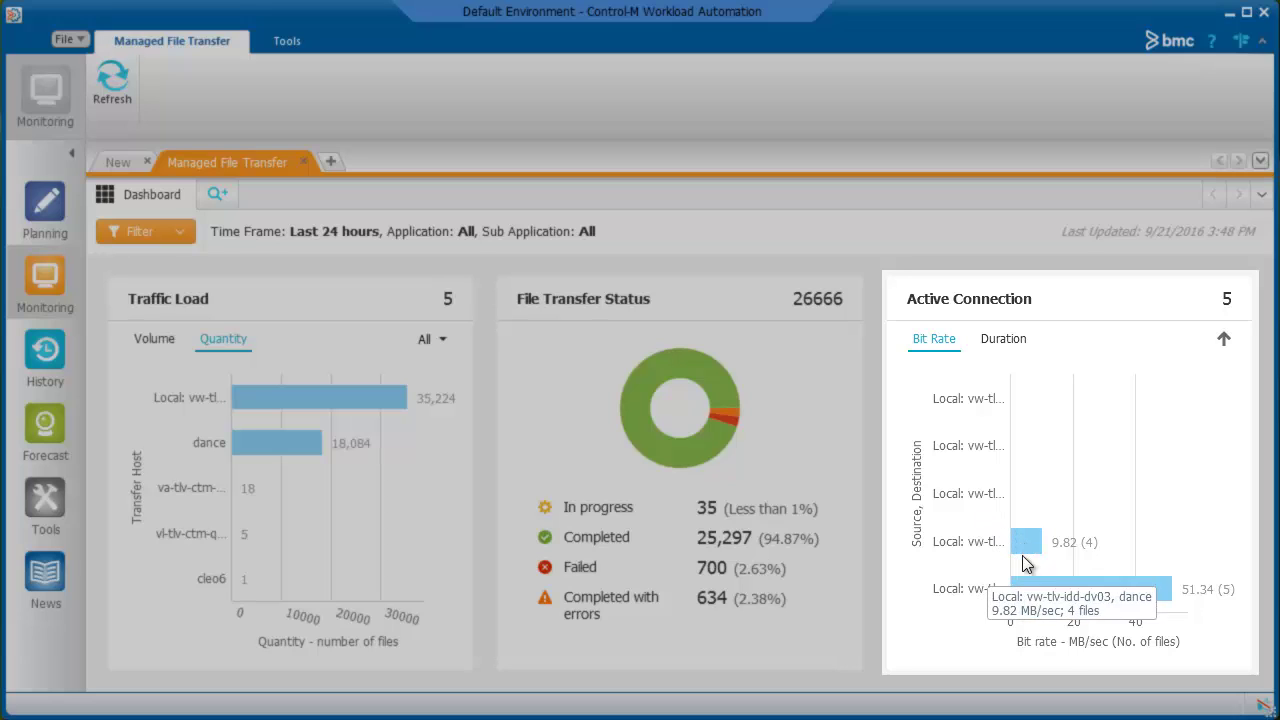
{"action": "mouse_move", "coordinate": [1030, 596]}
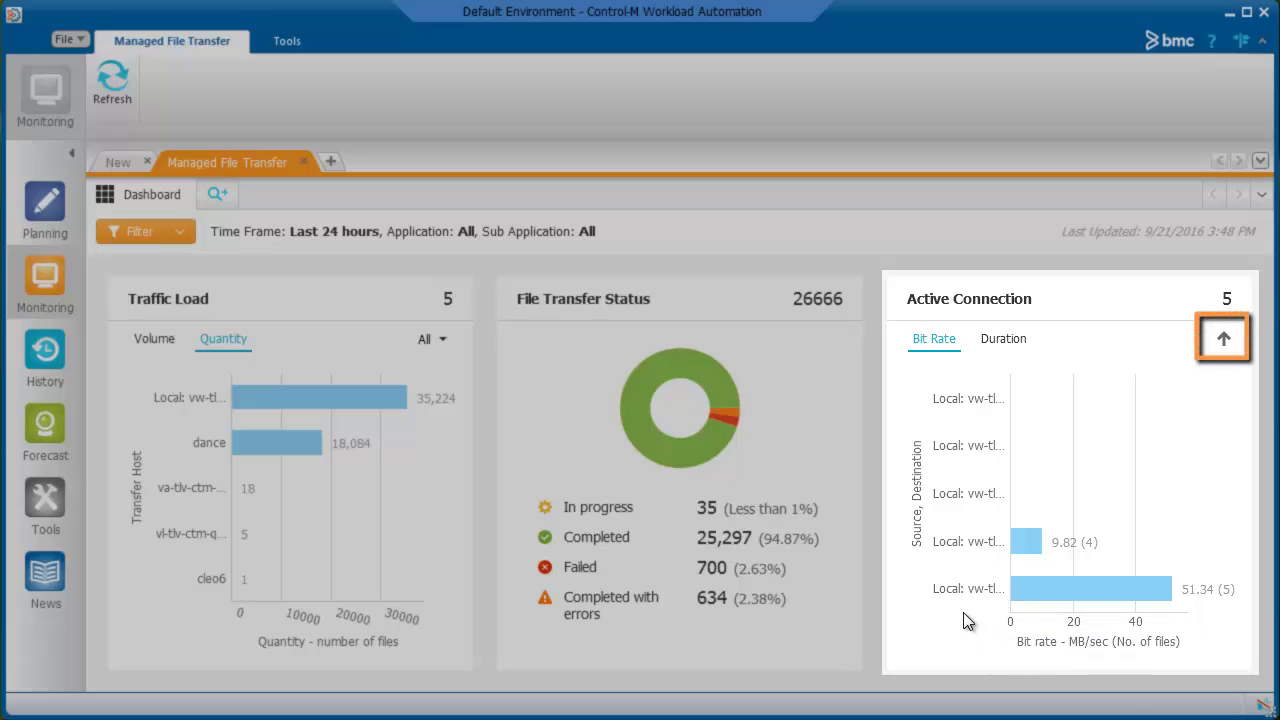
- Show Active Connections by duration and Traffic Load by volume in GB, then open the dashboard Filter
{"action": "left_click", "coordinate": [1004, 341]}
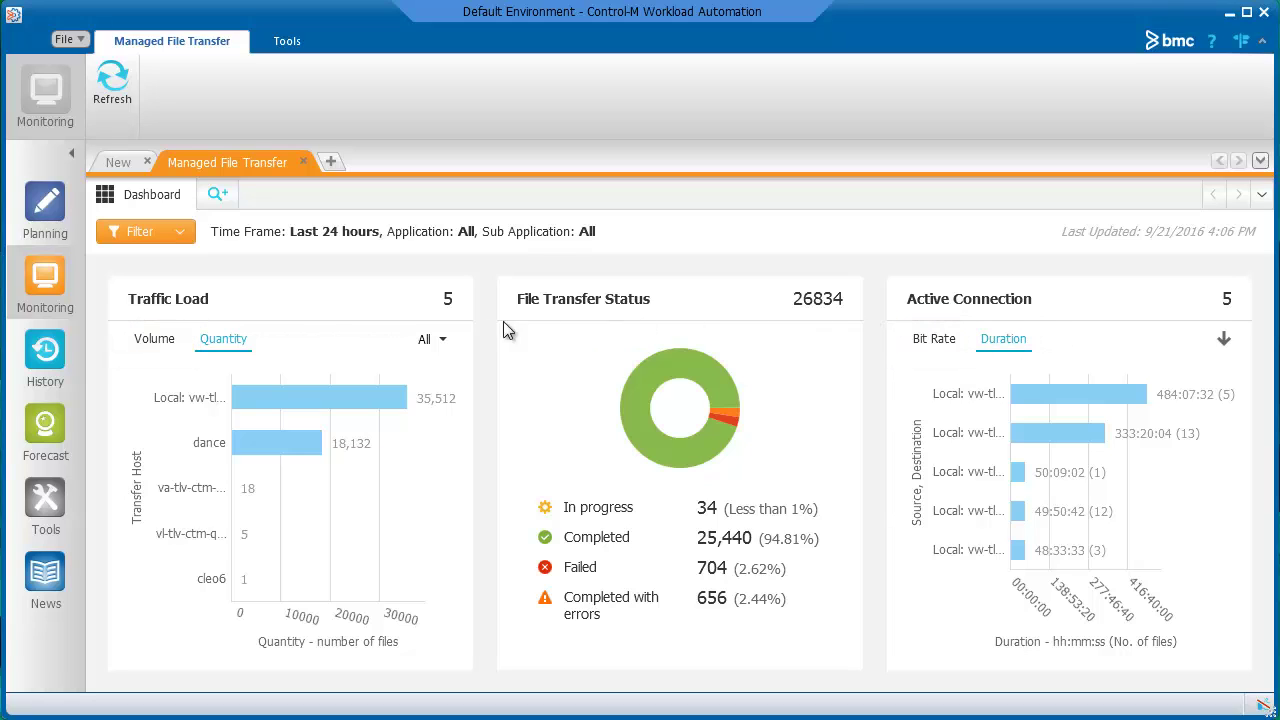
{"action": "left_click", "coordinate": [155, 341]}
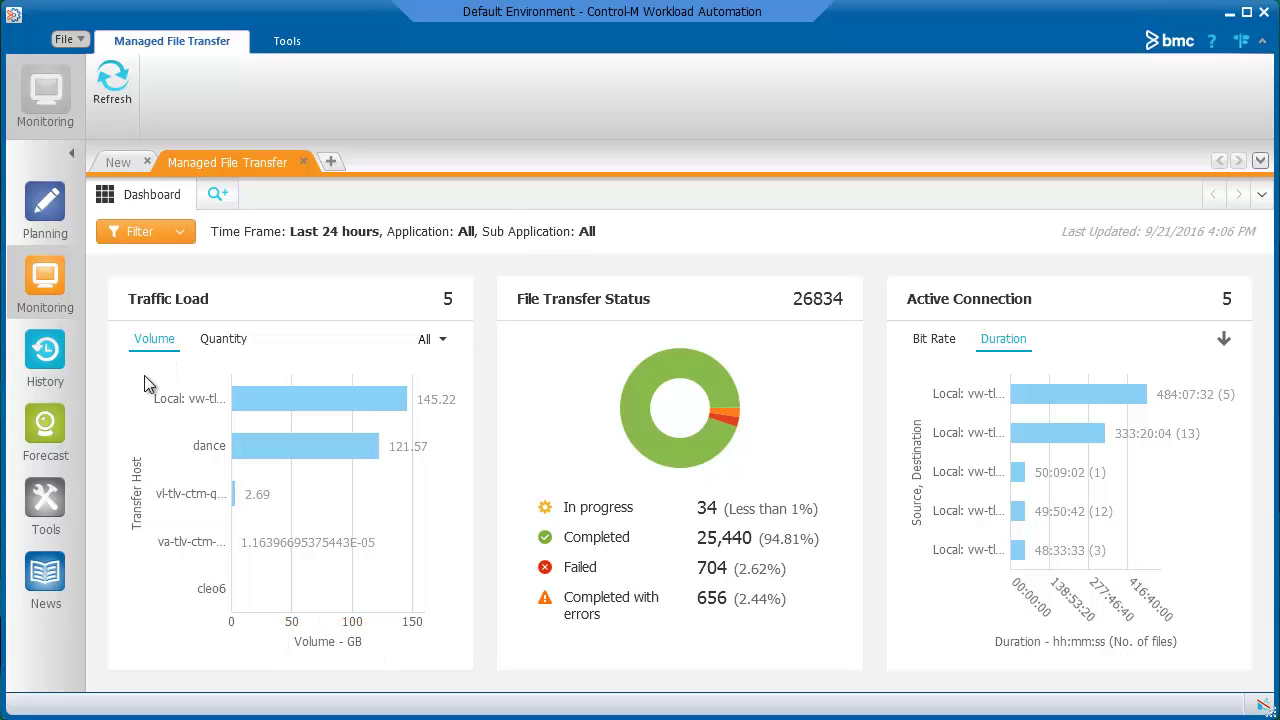
{"action": "left_click", "coordinate": [179, 233]}
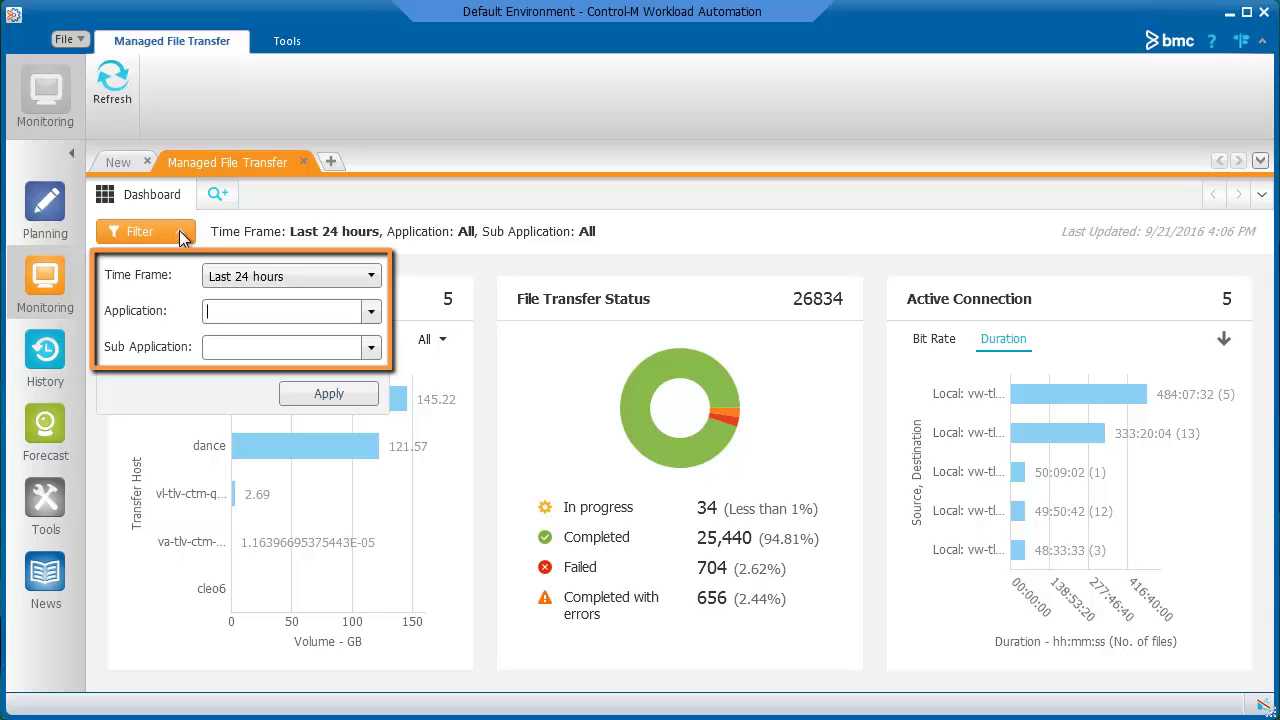
- Dismiss the Filter panel so the full refreshed MFT dashboard is visible
{"action": "left_click", "coordinate": [179, 230]}
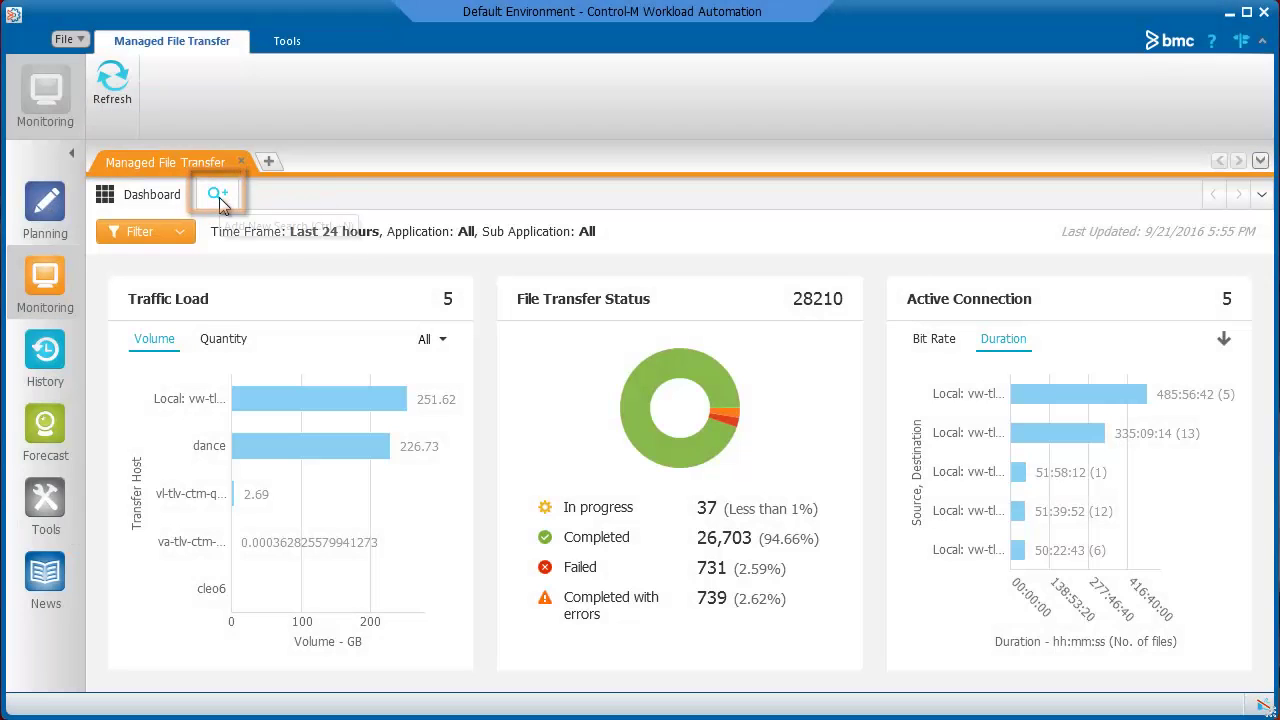
- Search transfers for 'vacation', select Feb_Vac.docx, and open job MFT_payroll_vacation in Neighborhood view
{"action": "left_click", "coordinate": [217, 195]}
{"action": "left_click", "coordinate": [220, 231]}
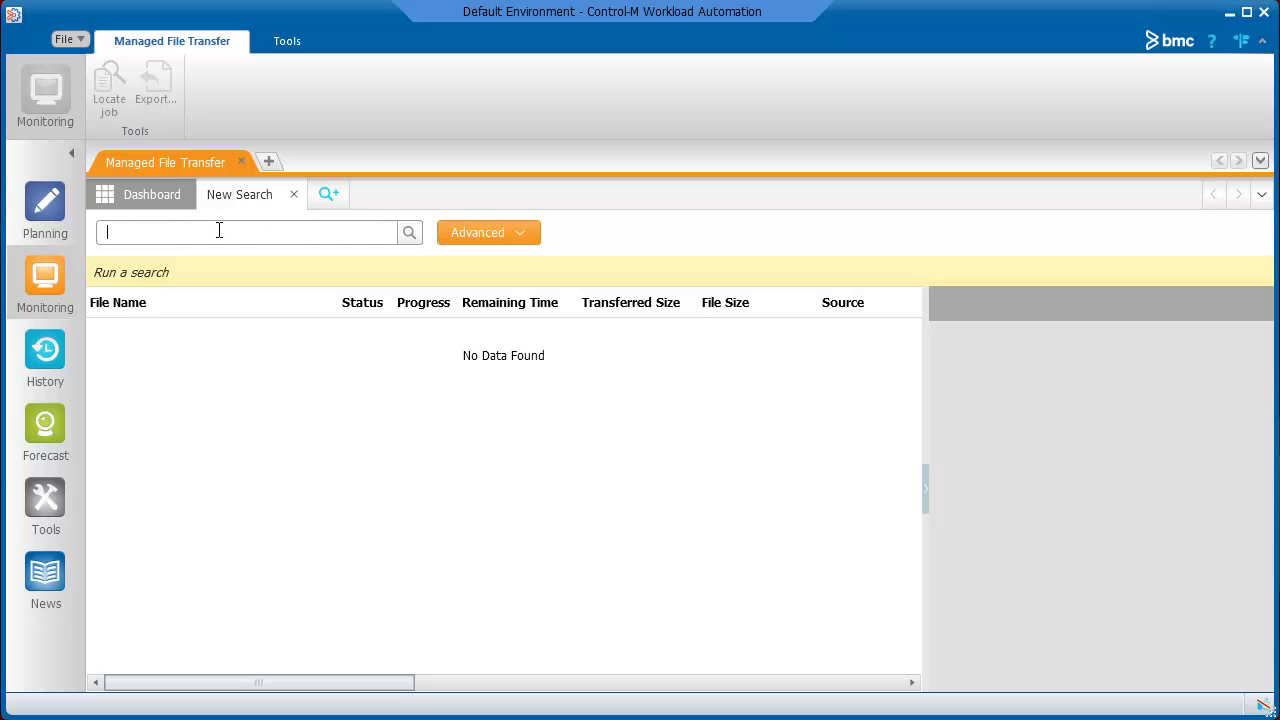
{"action": "type", "text": "vacation"}
{"action": "key", "text": "Return"}
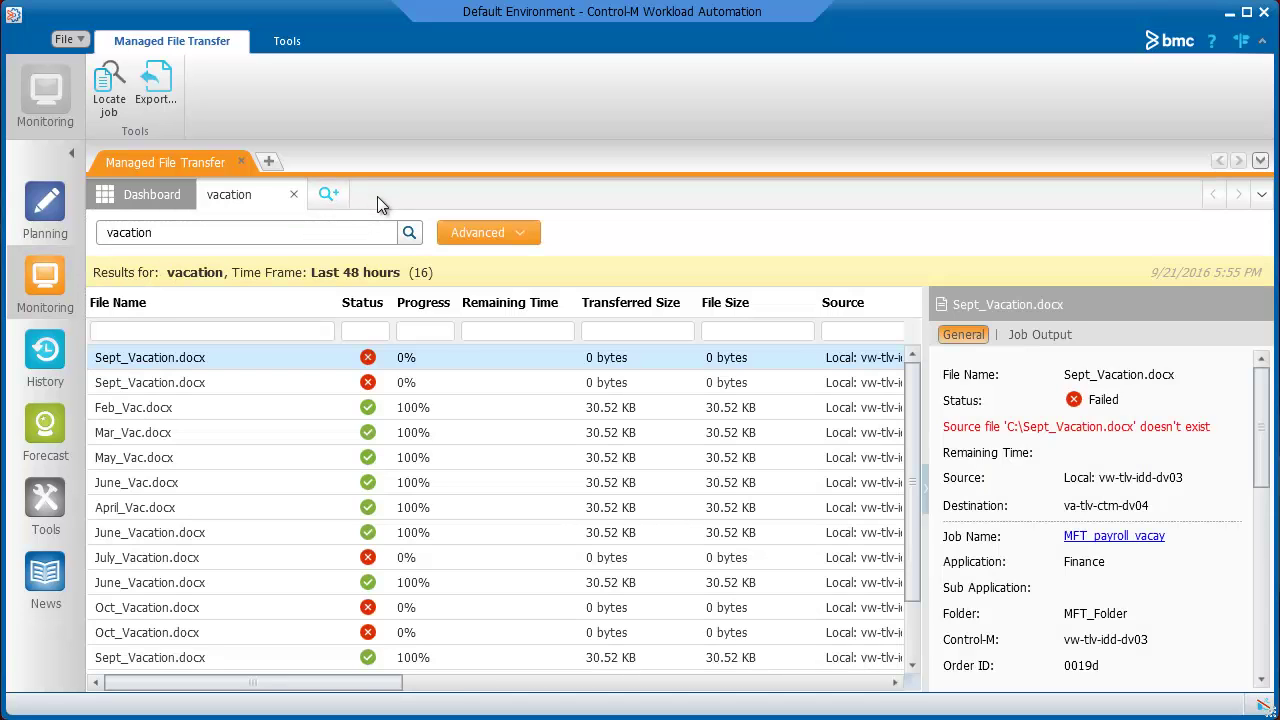
{"action": "left_click", "coordinate": [279, 411]}
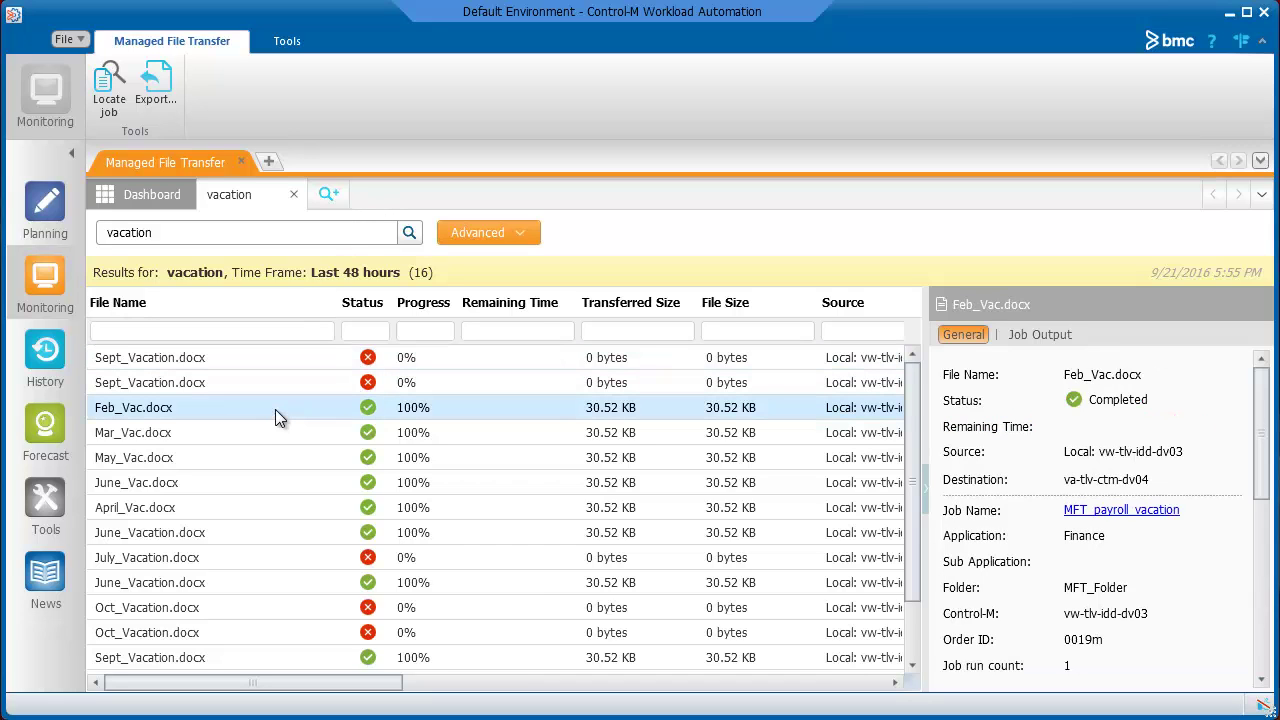
{"action": "left_click", "coordinate": [1098, 511]}
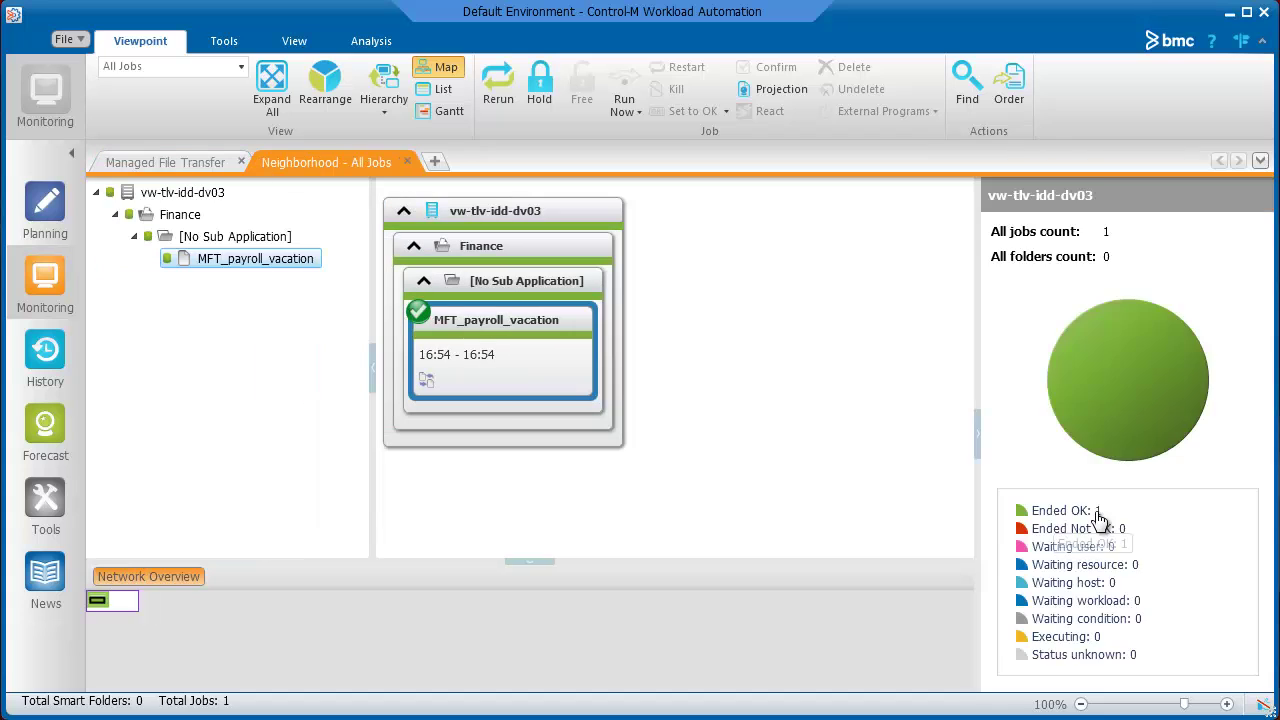
- Close the Neighborhood - All Jobs tab and expand the Advanced fields of the new search
{"action": "left_click", "coordinate": [406, 161]}
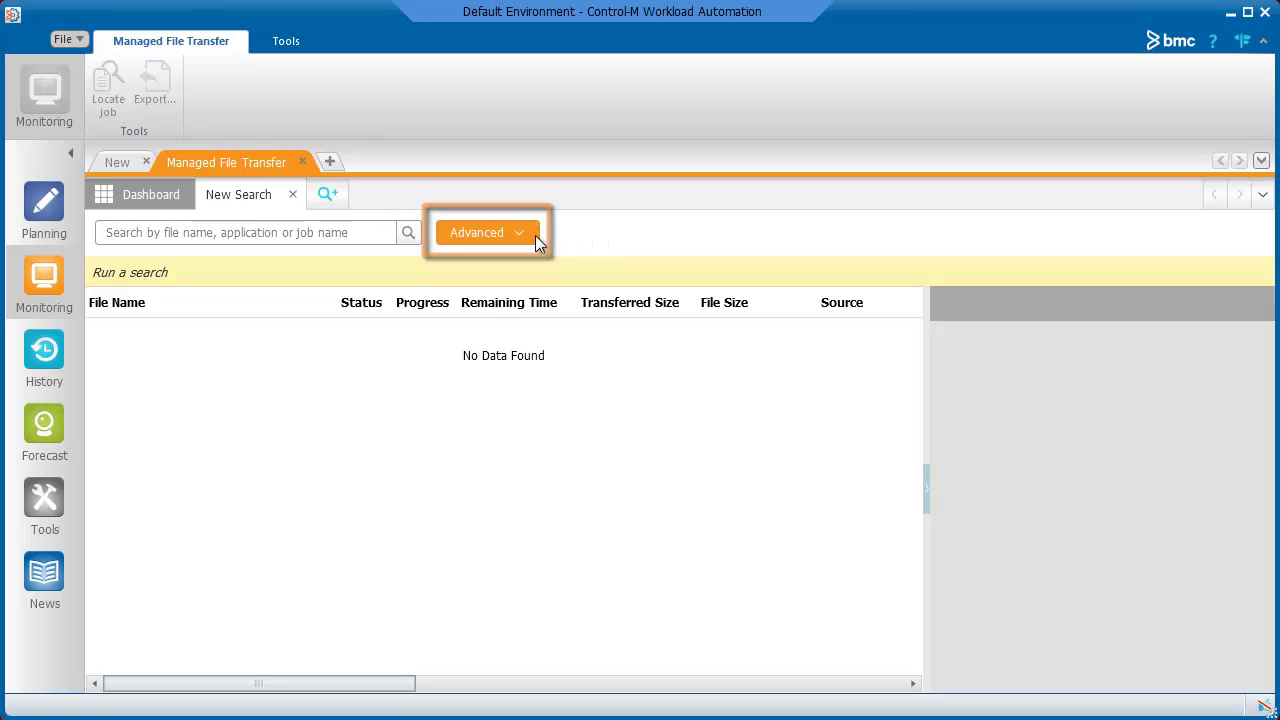
{"action": "left_click", "coordinate": [525, 235]}
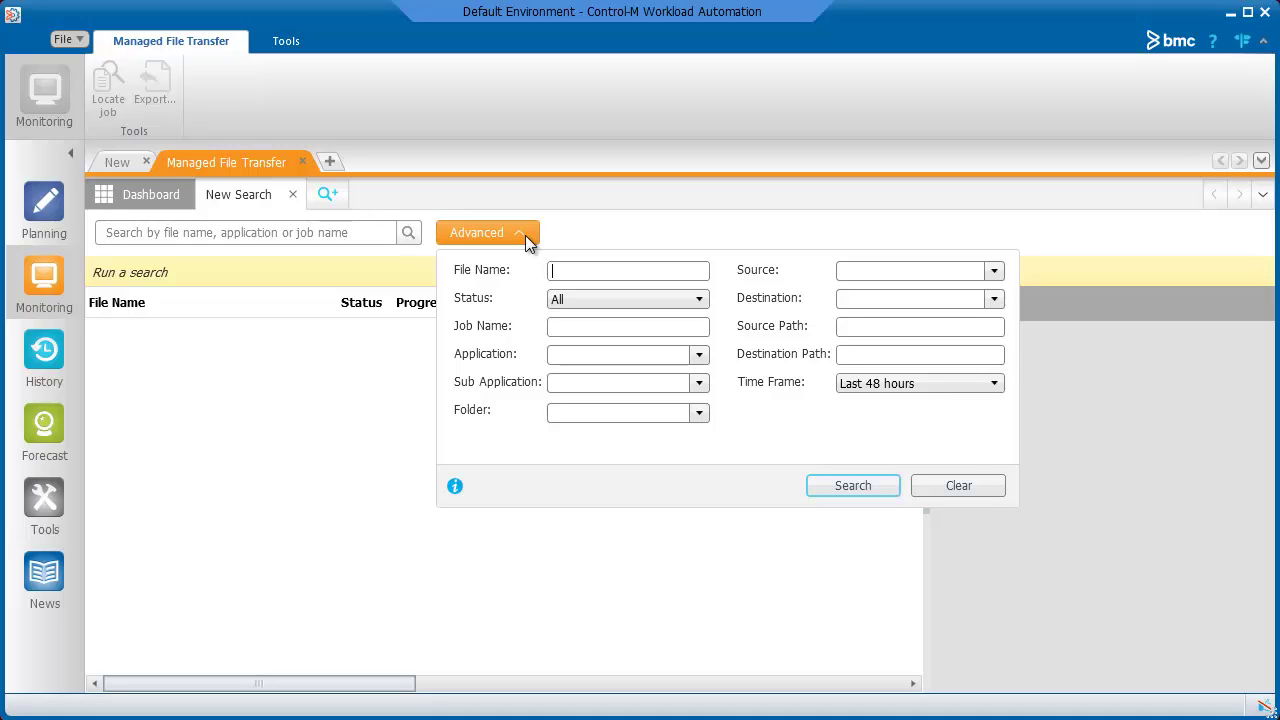
- Search ship* files in Shipping from Local: vw-tlv-idd-dv03 to va-tlv-ctm-dv04 over the last 24 hours
{"action": "type", "text": "ship*"}
{"action": "left_click", "coordinate": [699, 355]}
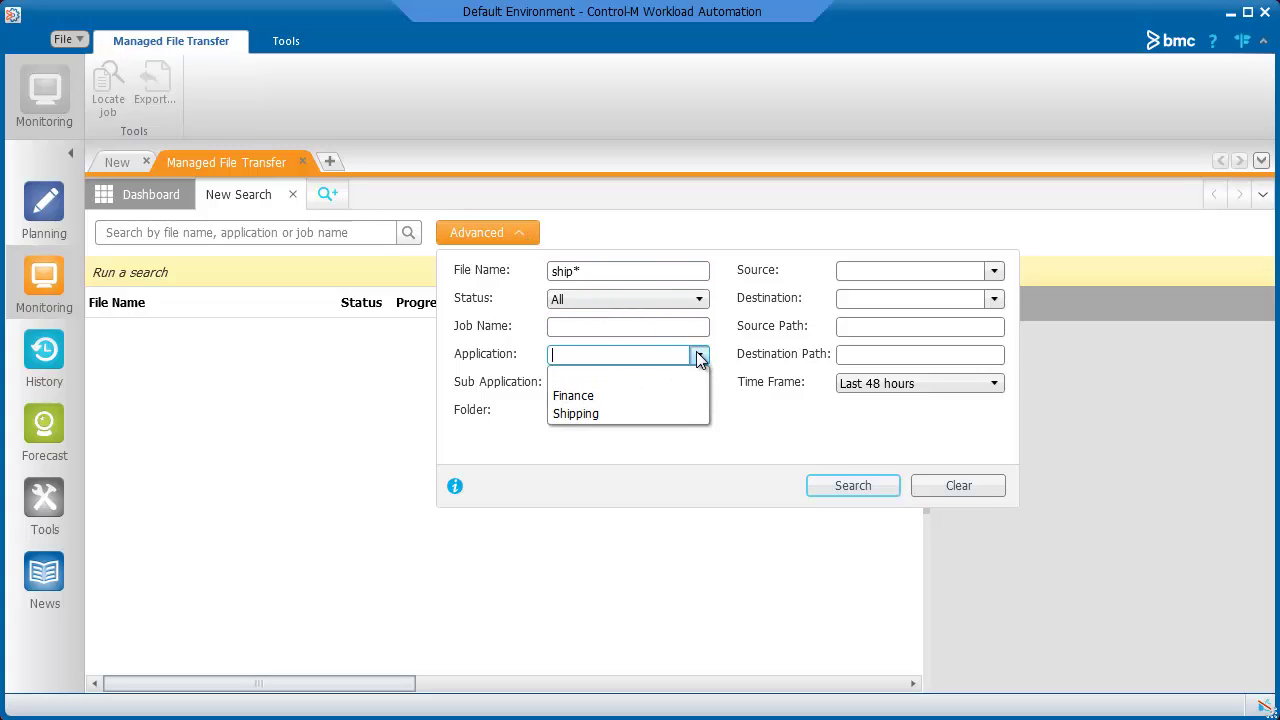
{"action": "left_click", "coordinate": [674, 413]}
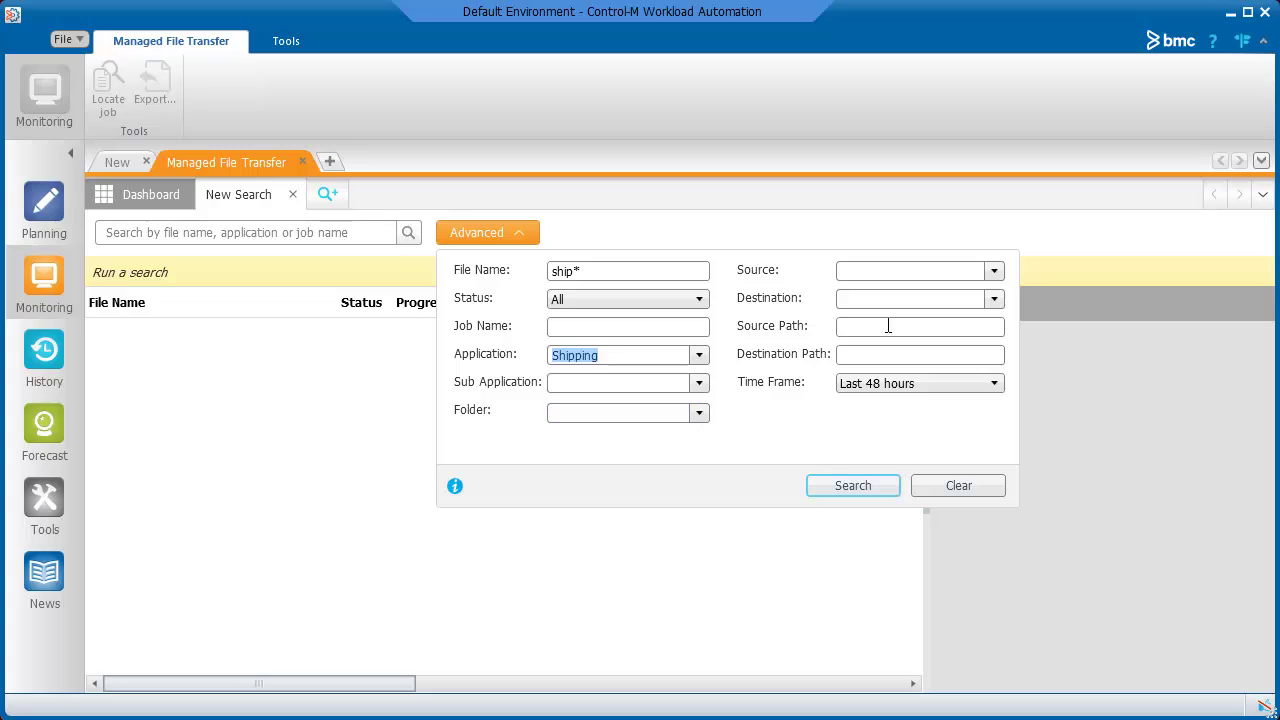
{"action": "left_click", "coordinate": [994, 271]}
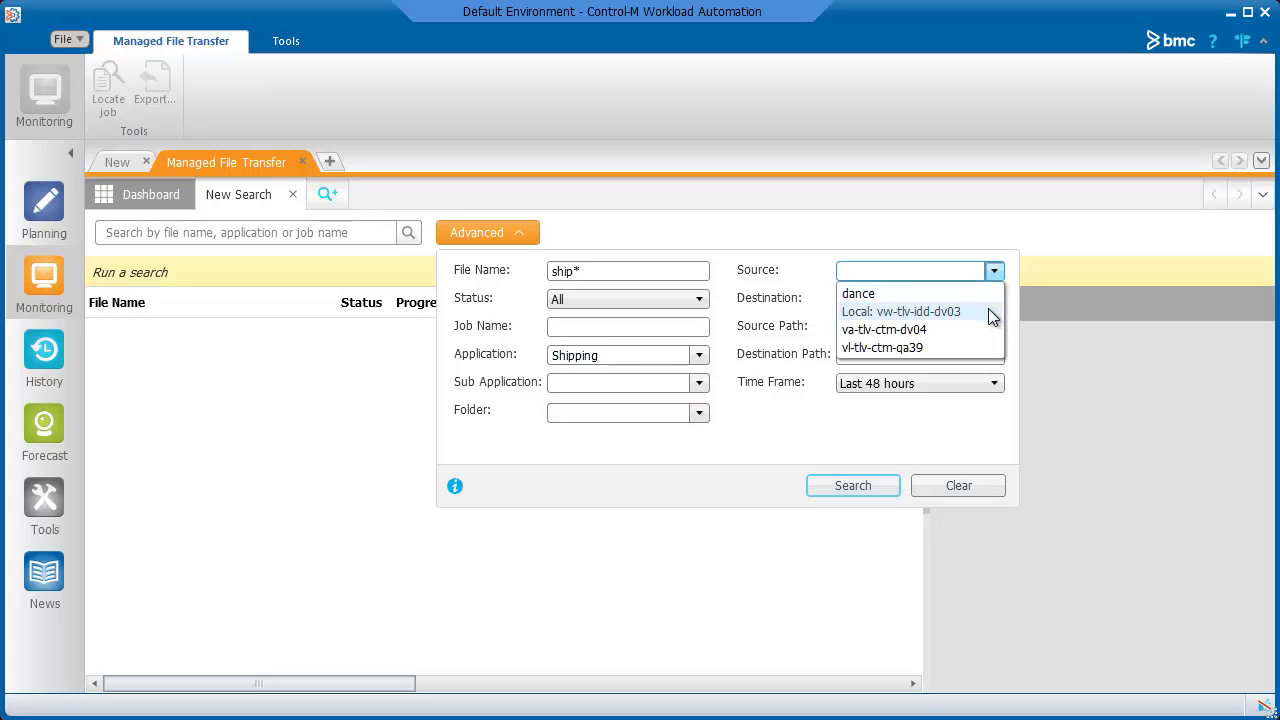
{"action": "left_click", "coordinate": [990, 316]}
{"action": "left_click", "coordinate": [993, 302]}
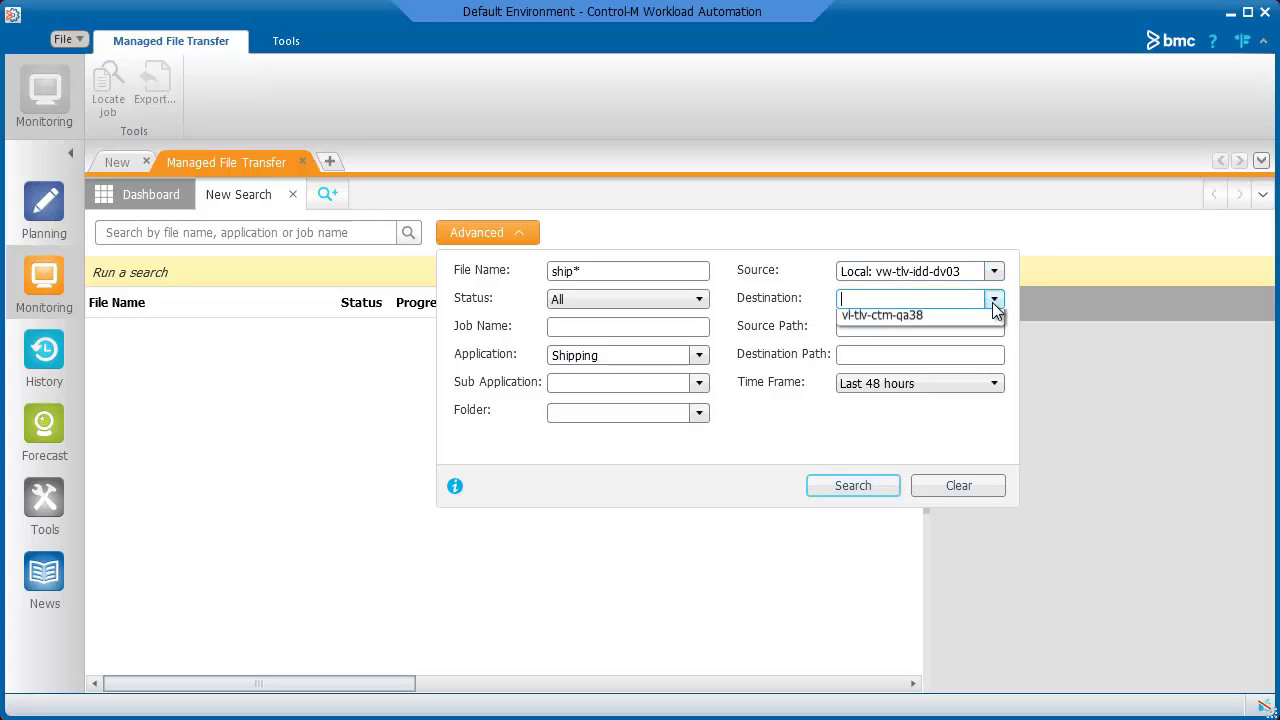
{"action": "left_click", "coordinate": [981, 371]}
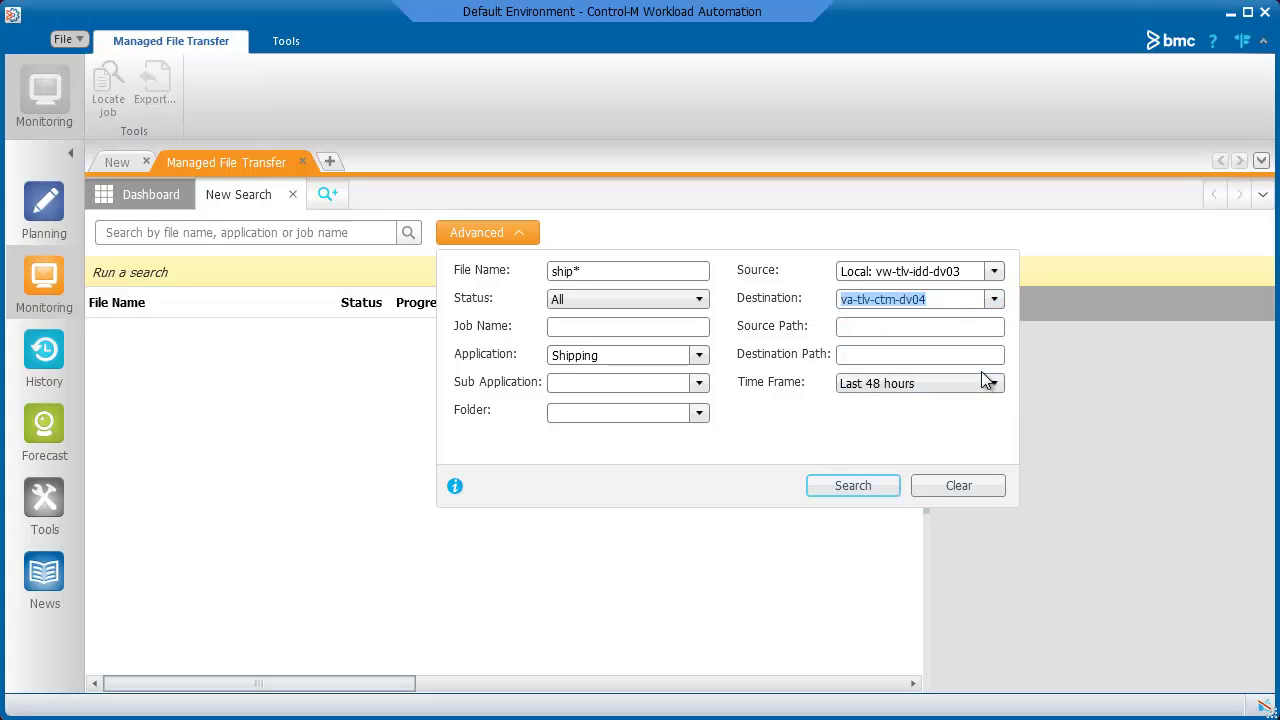
{"action": "left_click", "coordinate": [994, 388]}
{"action": "left_click", "coordinate": [982, 406]}
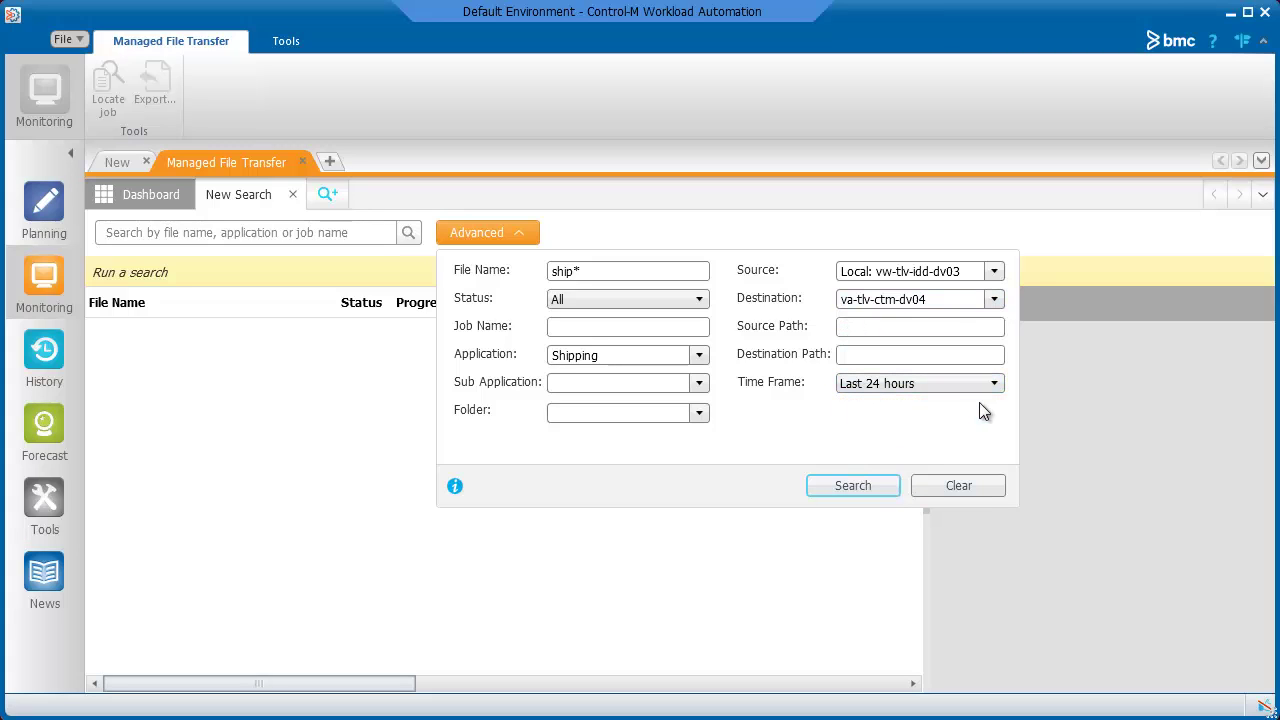
{"action": "left_click", "coordinate": [893, 486]}
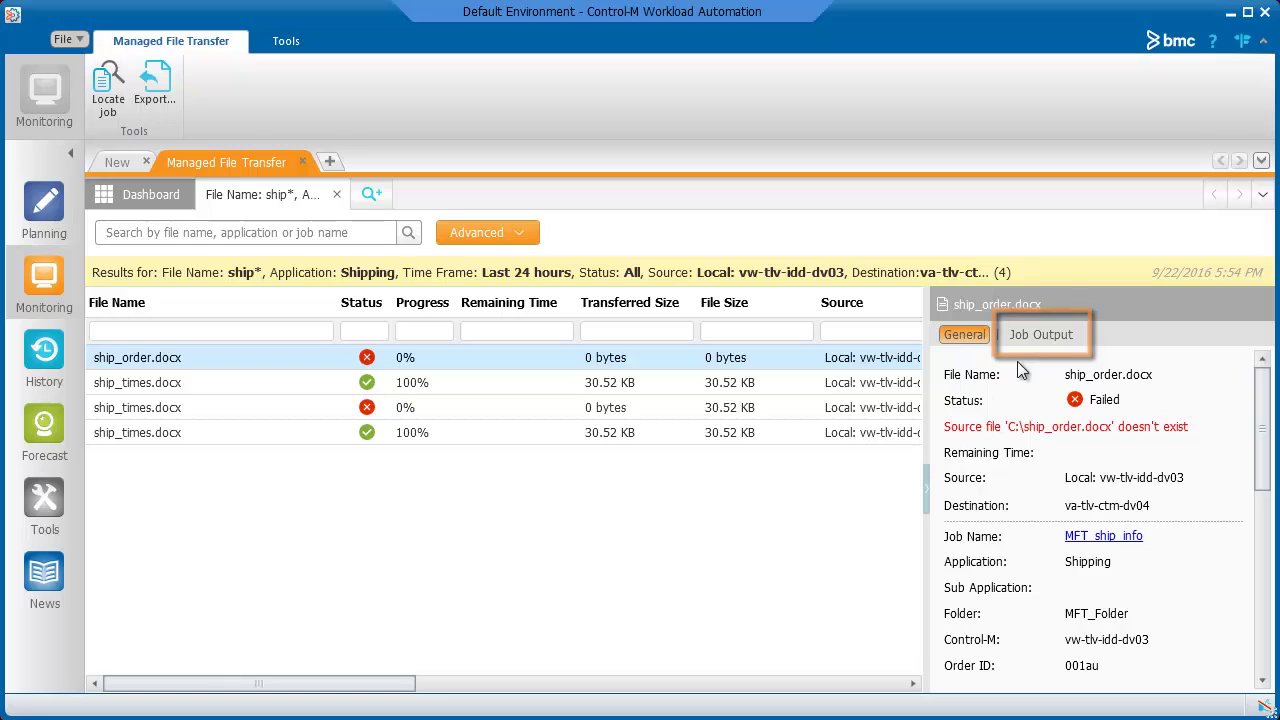
- Review ship_order.docx's output log and General details, then open the MFT_ship_info job's neighborhood
{"action": "left_click", "coordinate": [1025, 334]}
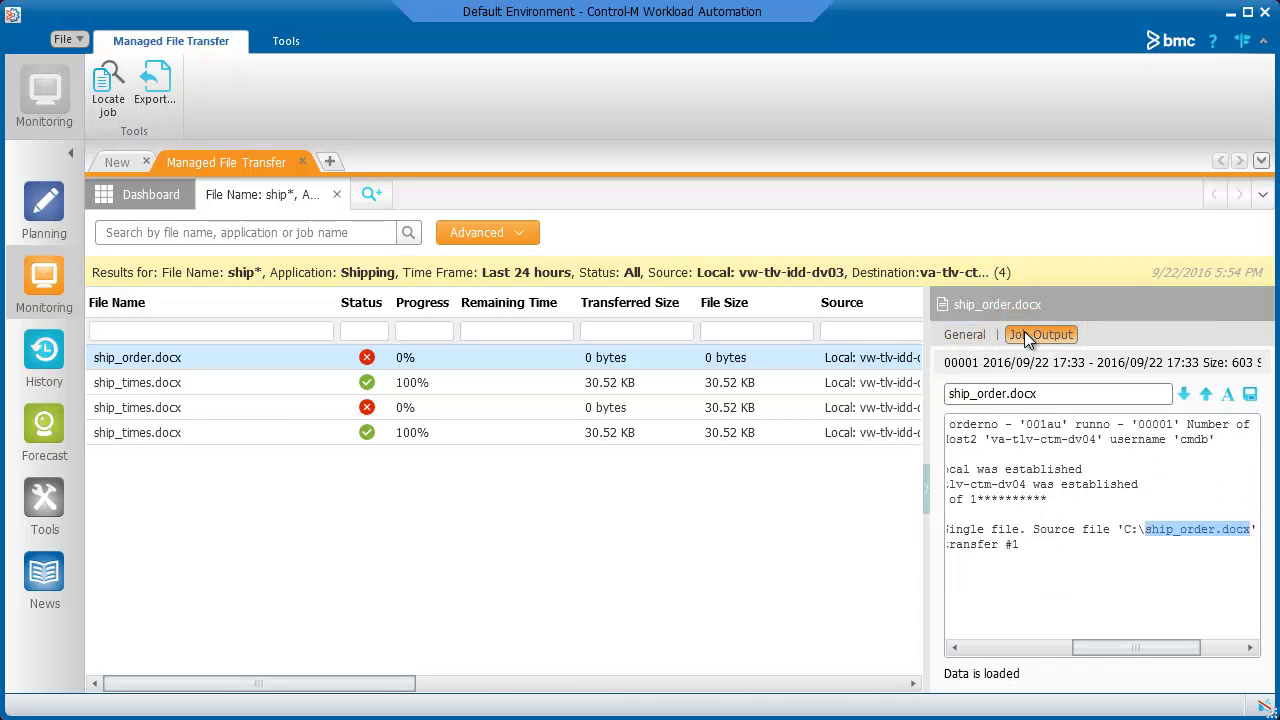
{"action": "left_click", "coordinate": [964, 336]}
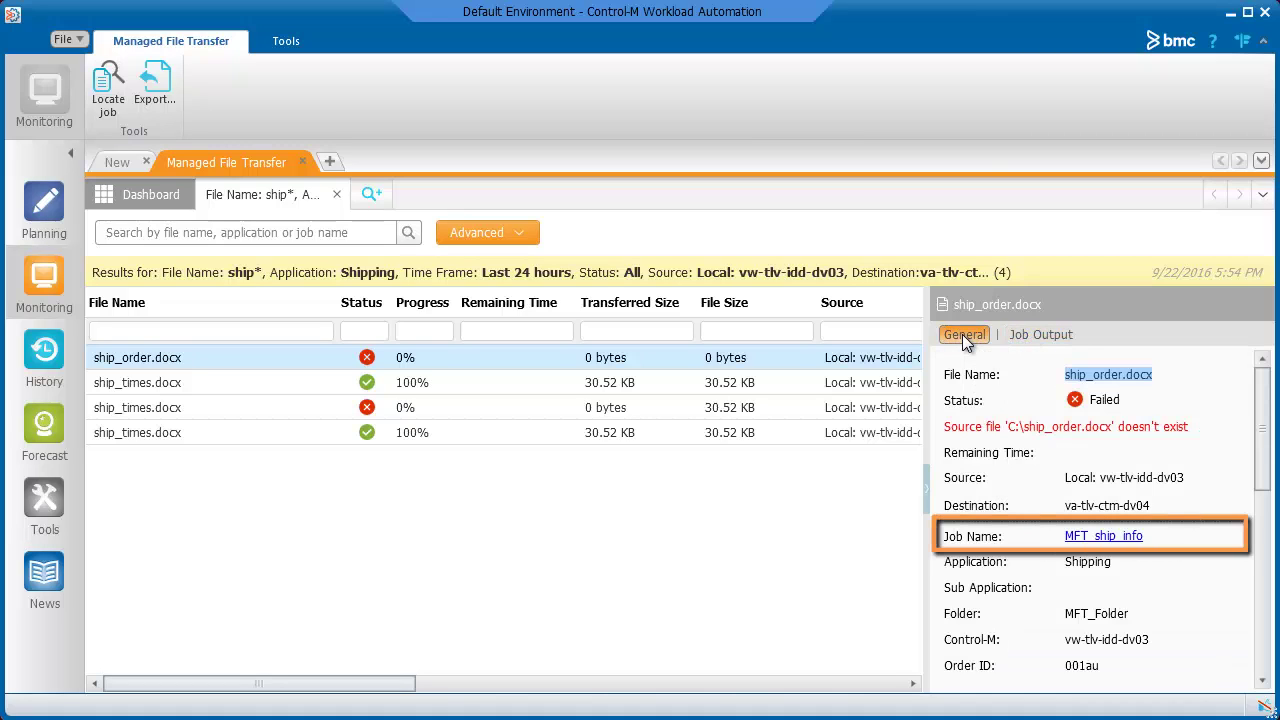
{"action": "left_click", "coordinate": [1080, 540]}
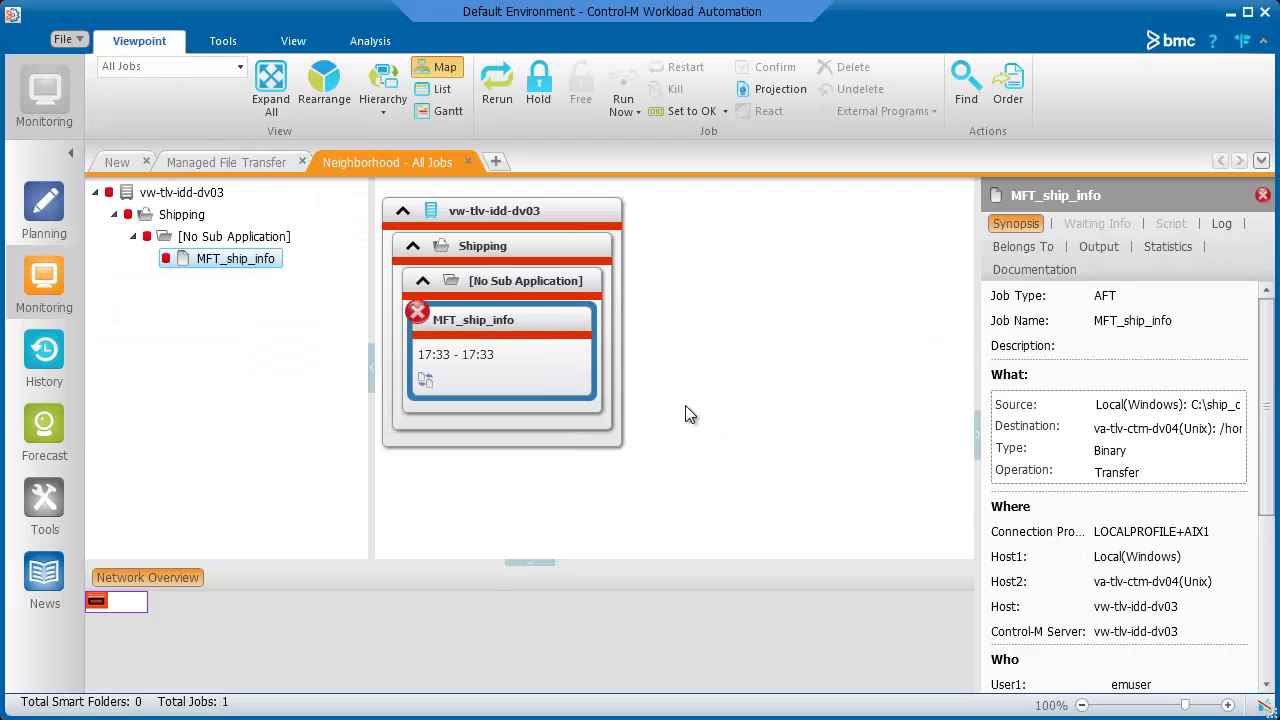
- Change the MFT_ship_info job's source file to C:\ship_orders.docx in File Selection
{"action": "right_click", "coordinate": [527, 326]}
{"action": "left_click", "coordinate": [587, 350]}
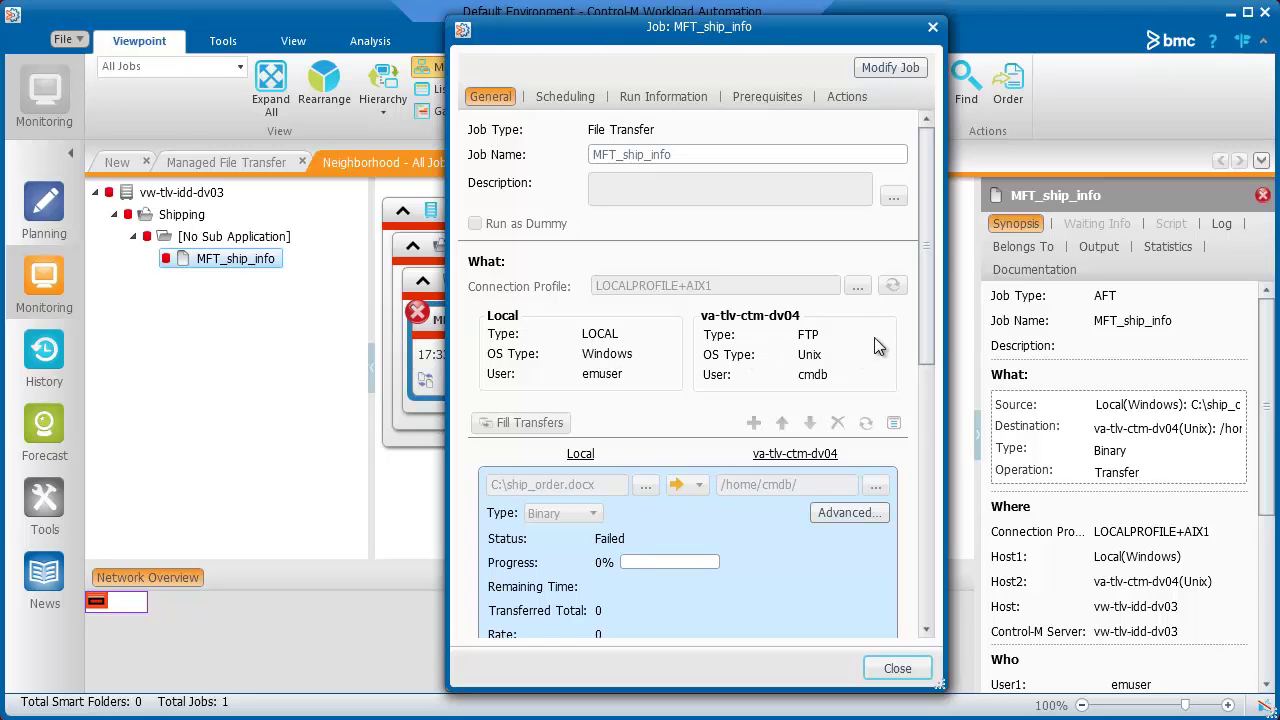
{"action": "left_click", "coordinate": [885, 70]}
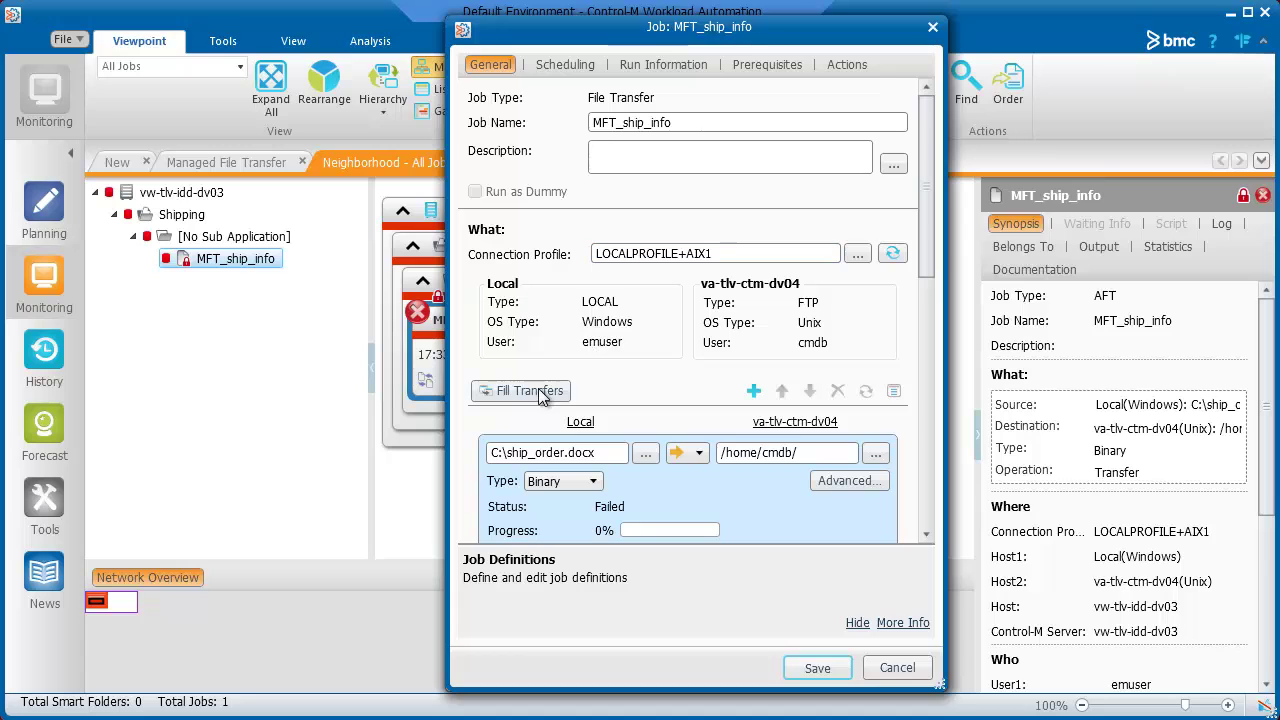
{"action": "left_click", "coordinate": [537, 389]}
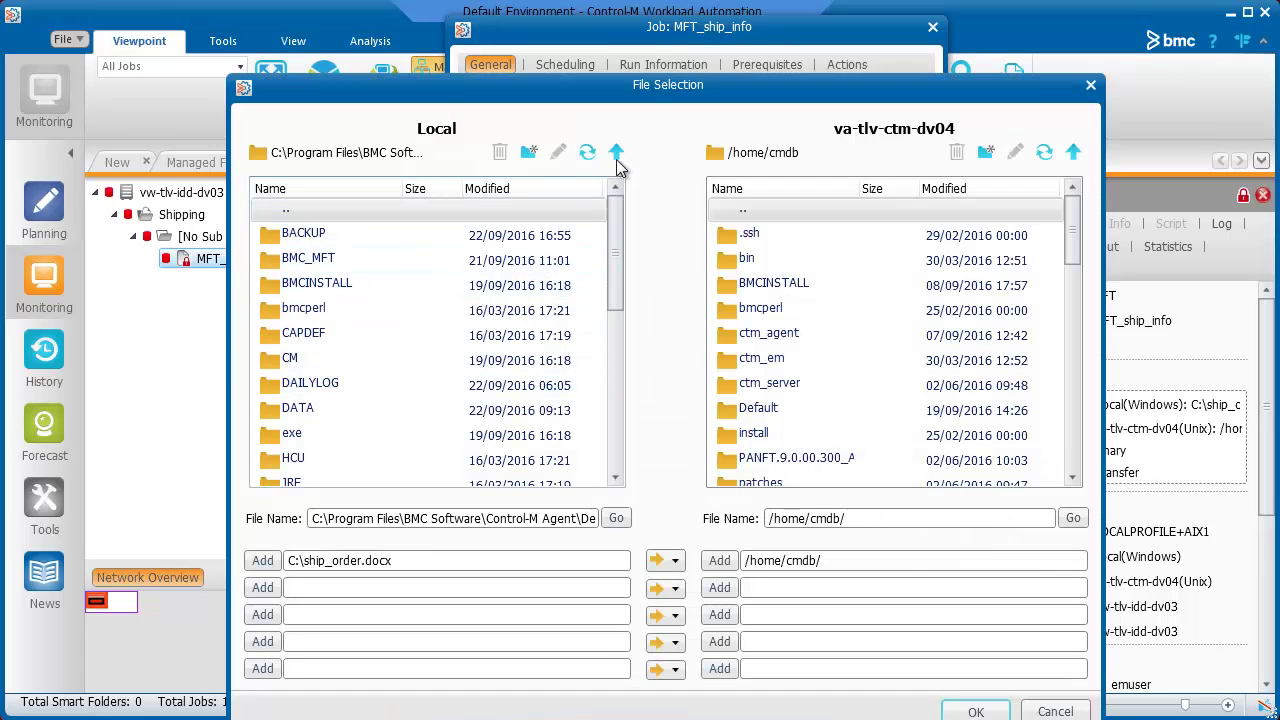
{"action": "left_click", "coordinate": [616, 153]}
{"action": "left_click", "coordinate": [616, 153]}
{"action": "left_click", "coordinate": [616, 153]}
{"action": "left_click", "coordinate": [616, 153]}
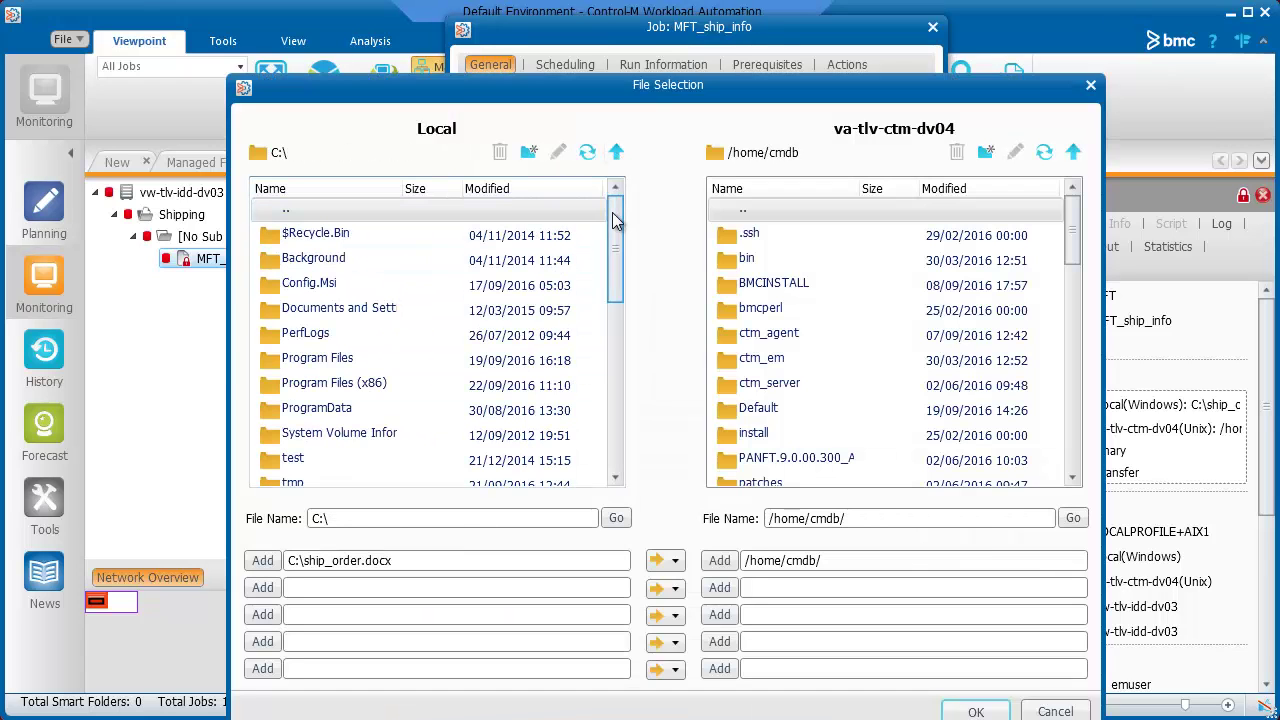
{"action": "left_click_drag", "start_coordinate": [611, 206], "coordinate": [625, 390]}
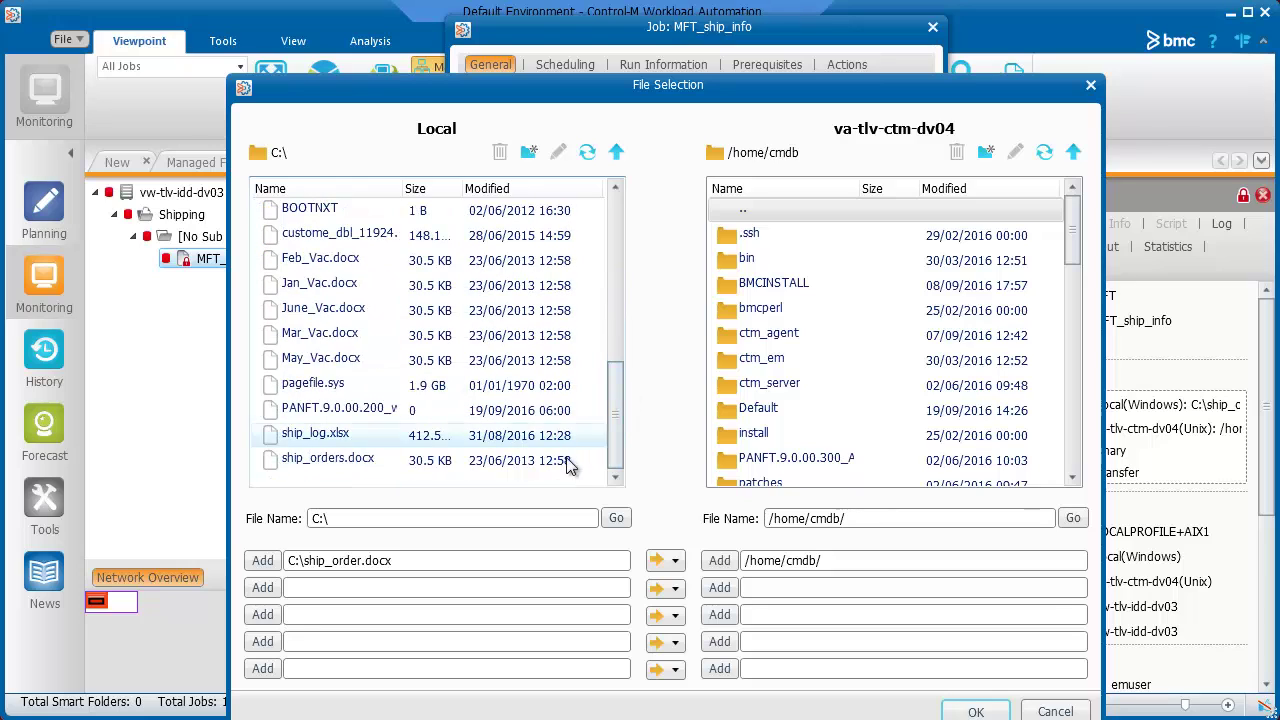
{"action": "left_click", "coordinate": [369, 458]}
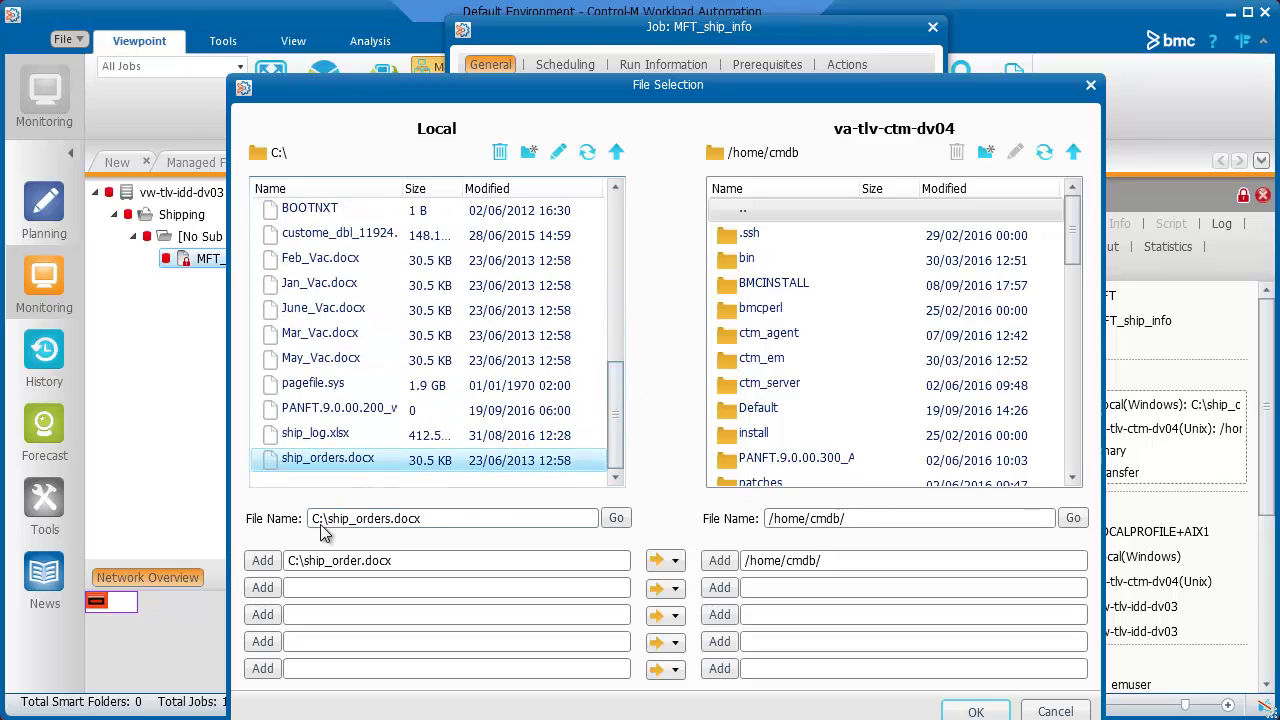
{"action": "left_click", "coordinate": [260, 563]}
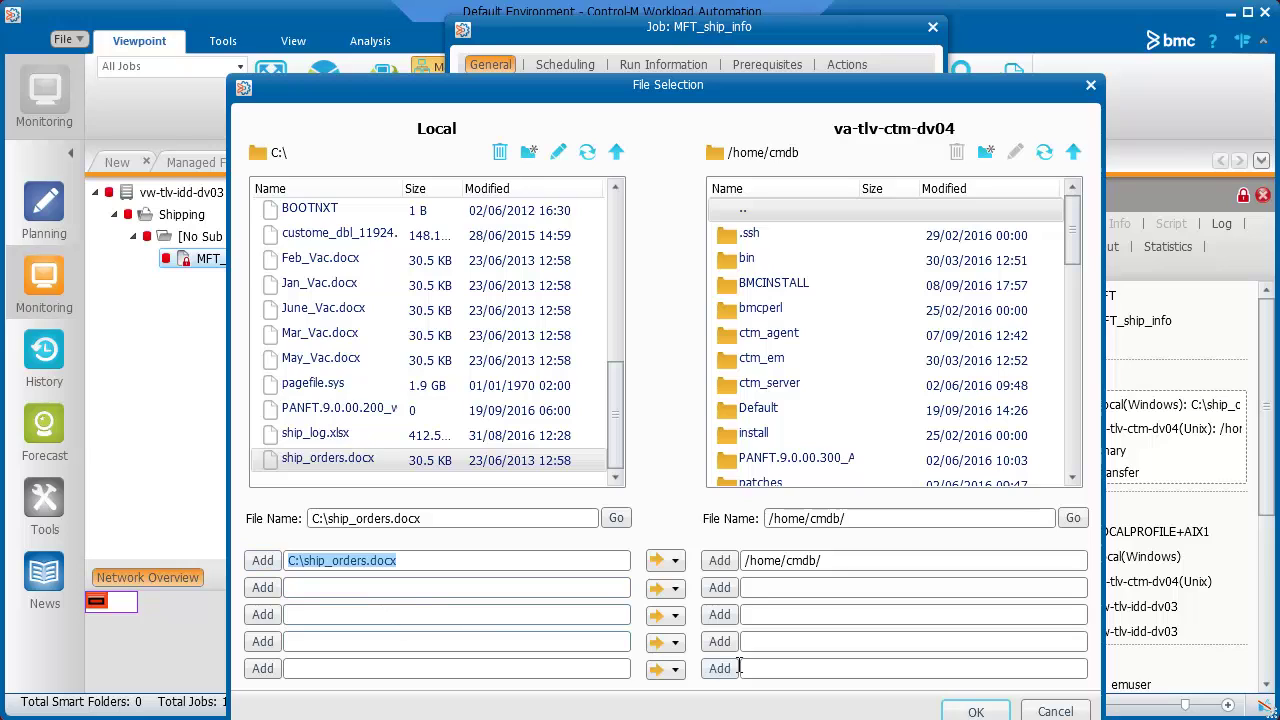
{"action": "left_click", "coordinate": [965, 713]}
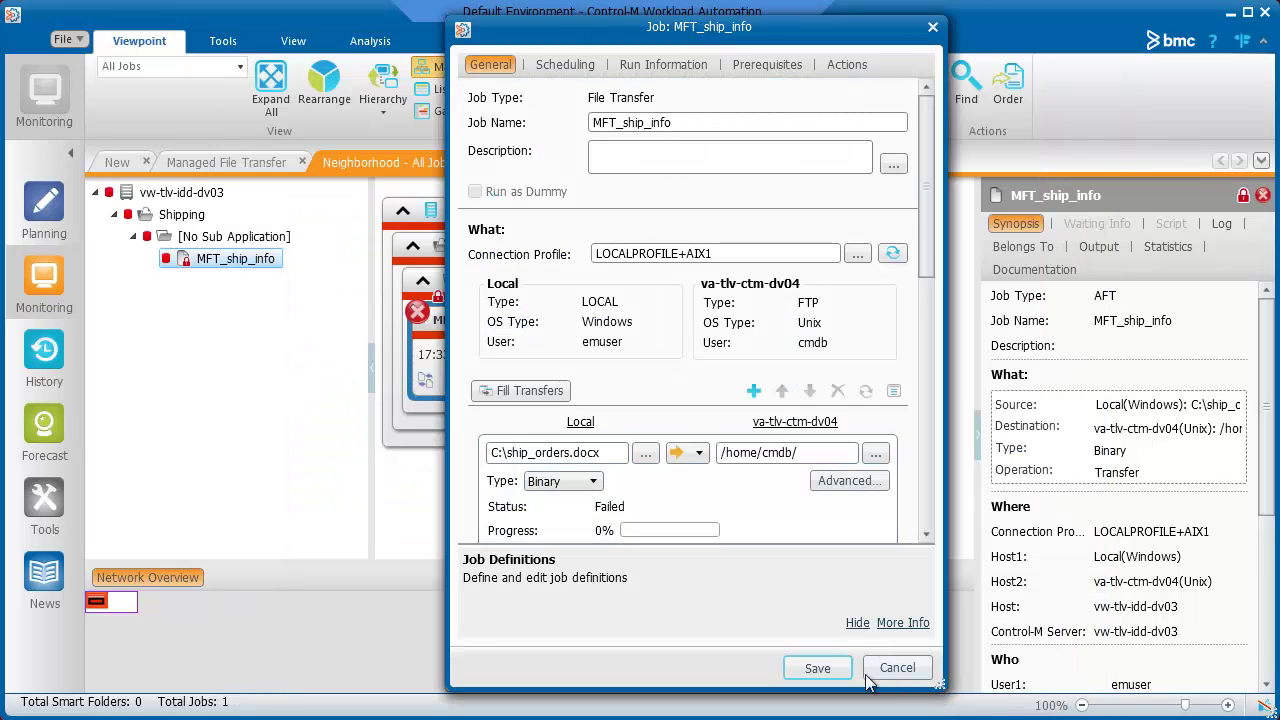
- Save the corrected MFT_ship_info job and rerun it, confirming Yes
{"action": "left_click", "coordinate": [828, 671]}
{"action": "right_click", "coordinate": [560, 320]}
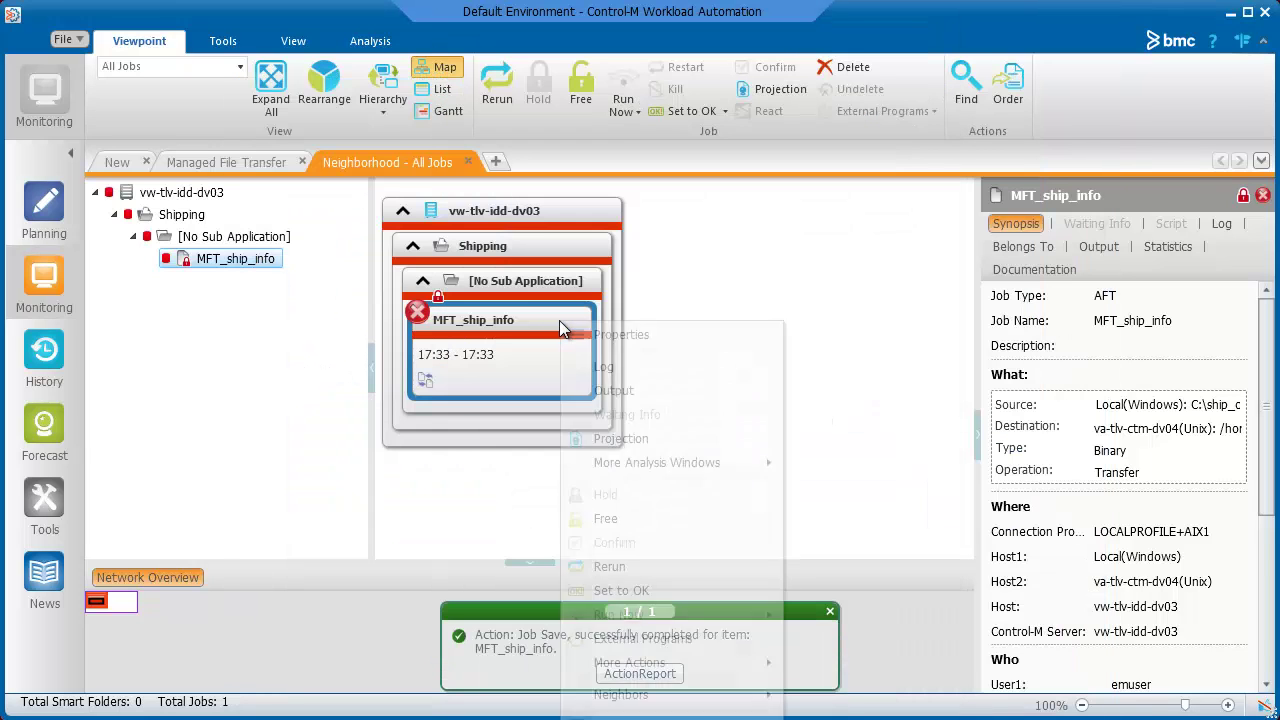
{"action": "left_click", "coordinate": [620, 564]}
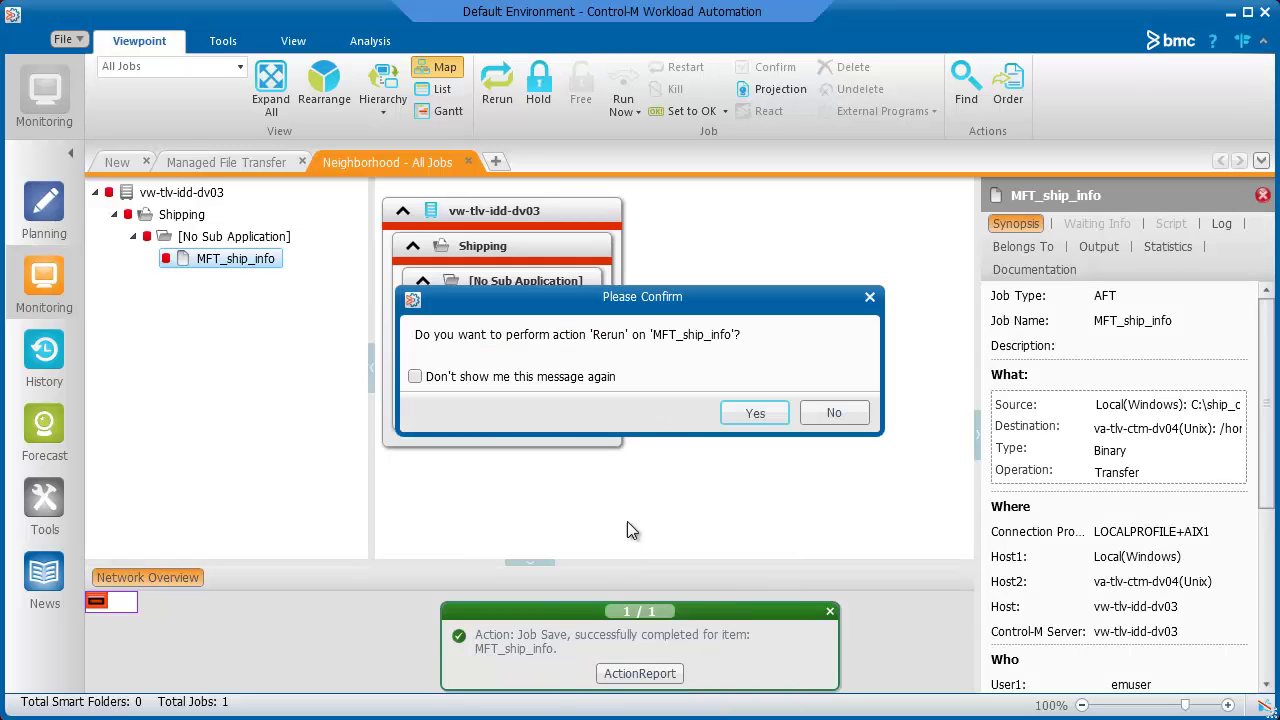
{"action": "left_click", "coordinate": [744, 413]}
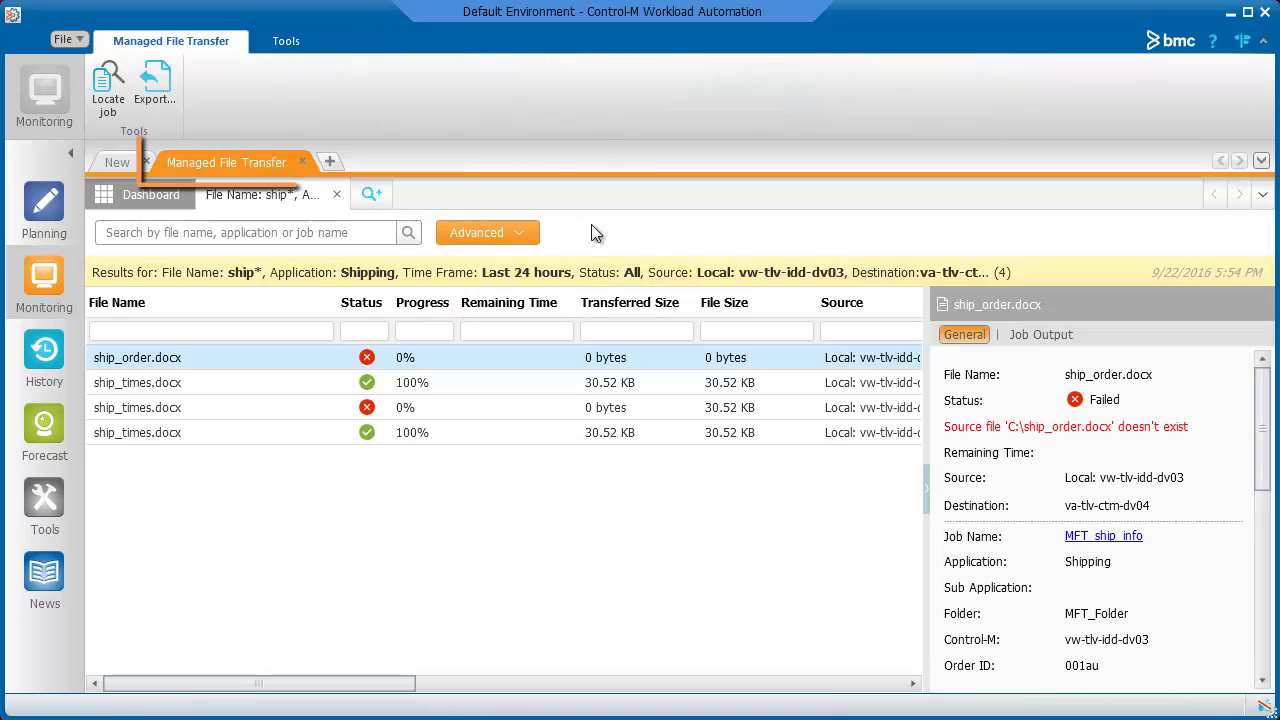
- Rerun the advanced Managed File Transfer search with File Name ship*
{"action": "left_click", "coordinate": [525, 234]}
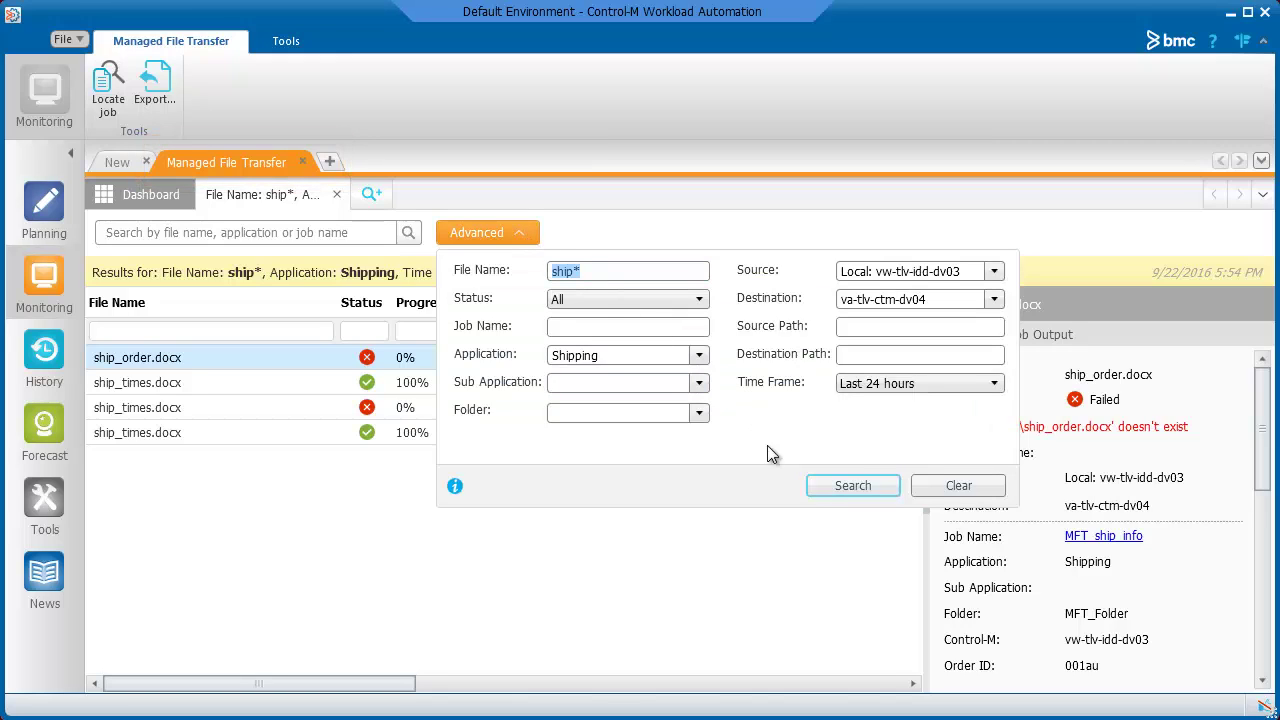
{"action": "left_click", "coordinate": [828, 489]}
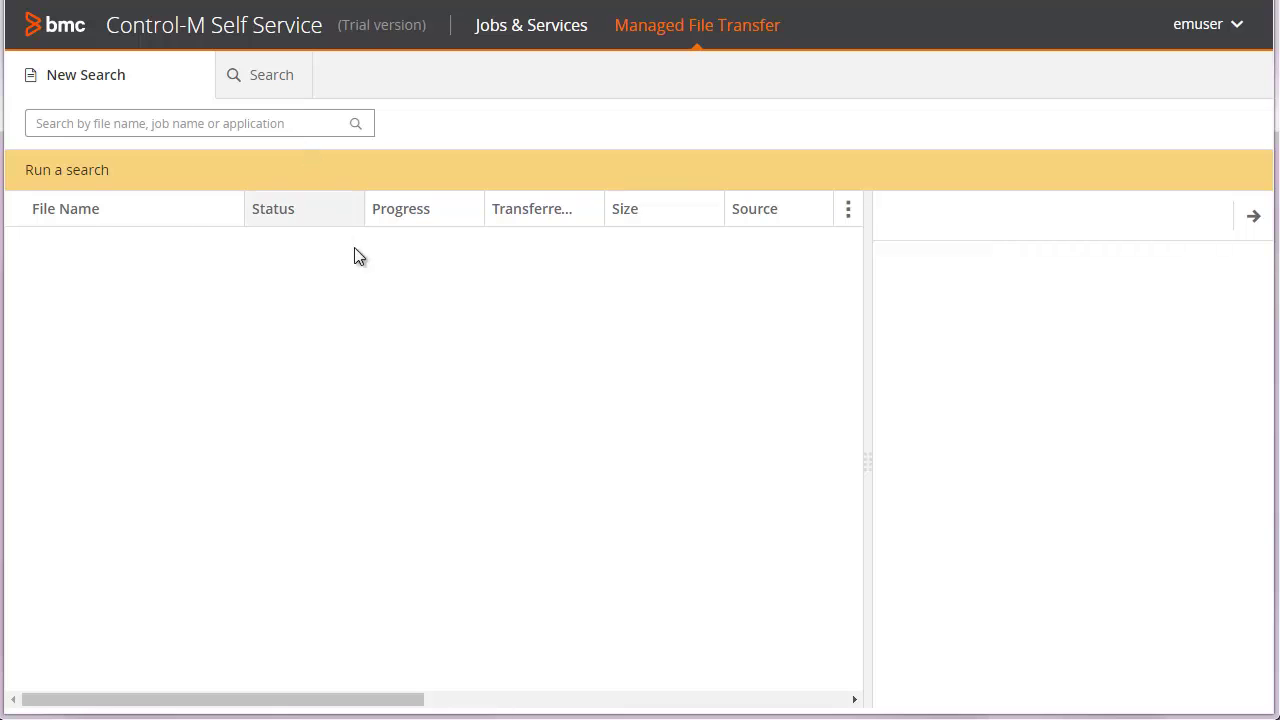
- Search managed file transfers for 'vacation'
{"action": "type", "text": "vacat"}
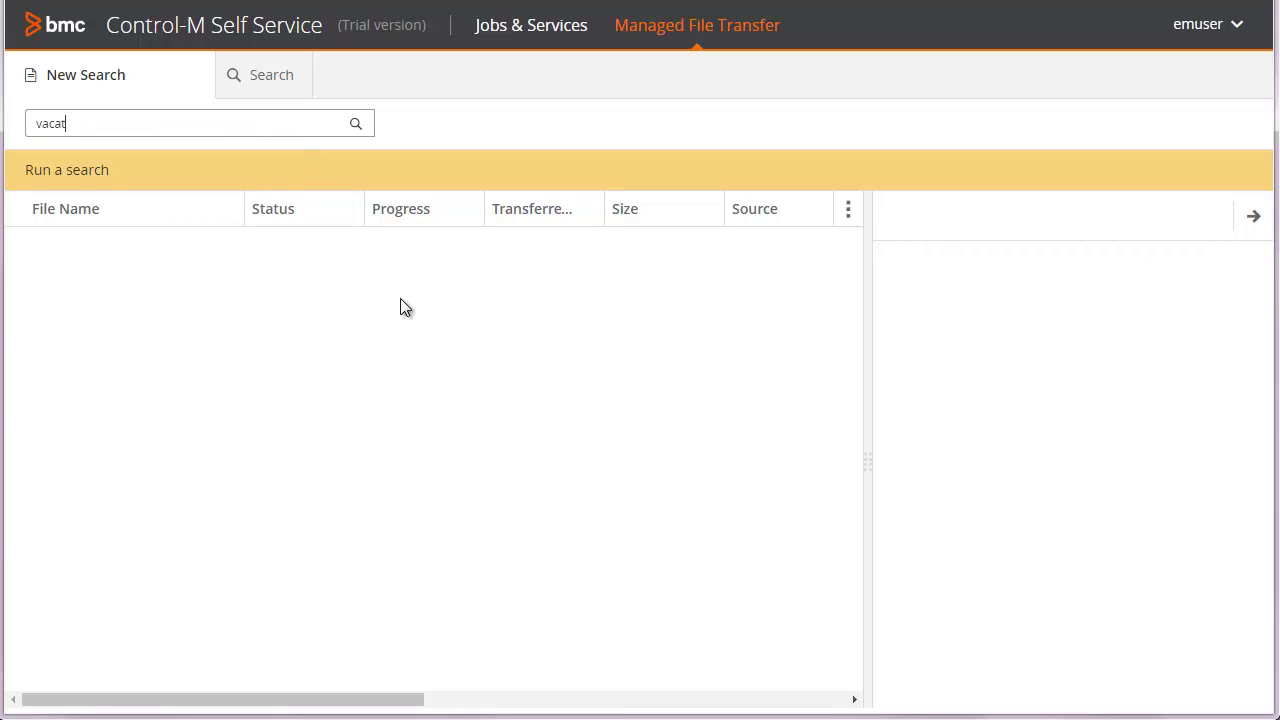
{"action": "type", "text": "ion"}
{"action": "key", "text": "Return"}
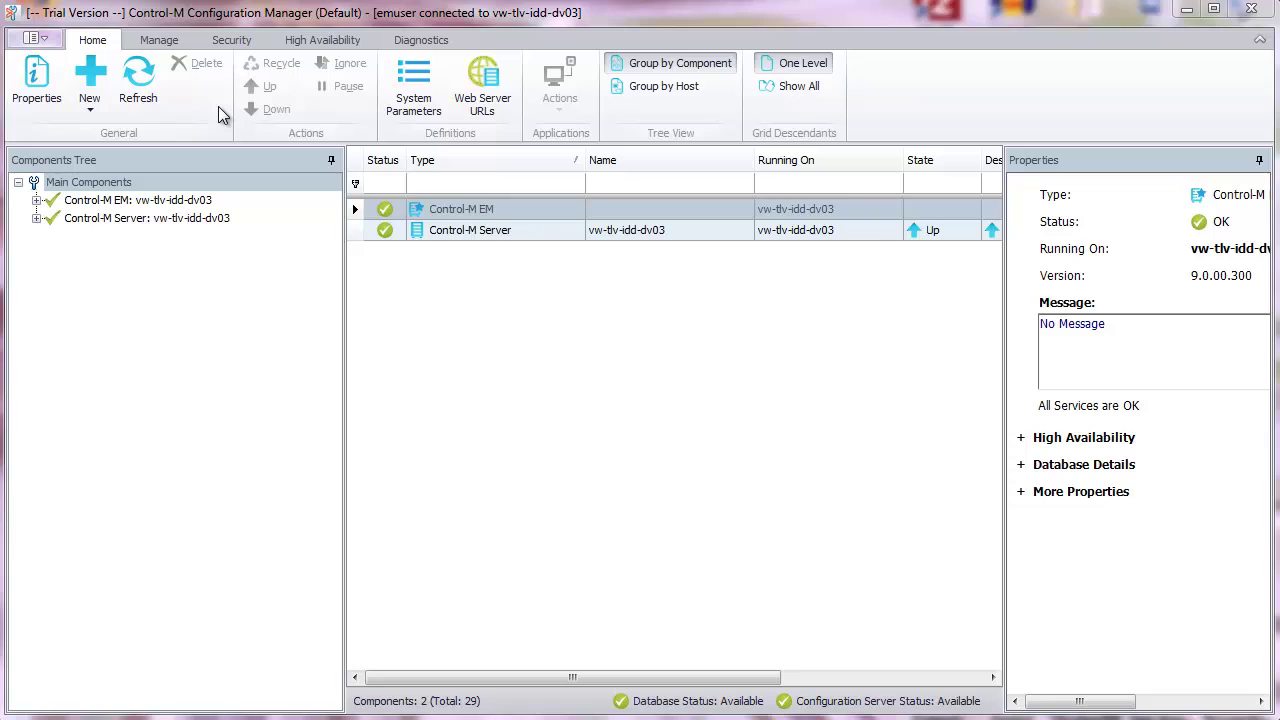
- Open the Deployment window from Manage and start a new Managed File Transfer activity
{"action": "left_click", "coordinate": [162, 42]}
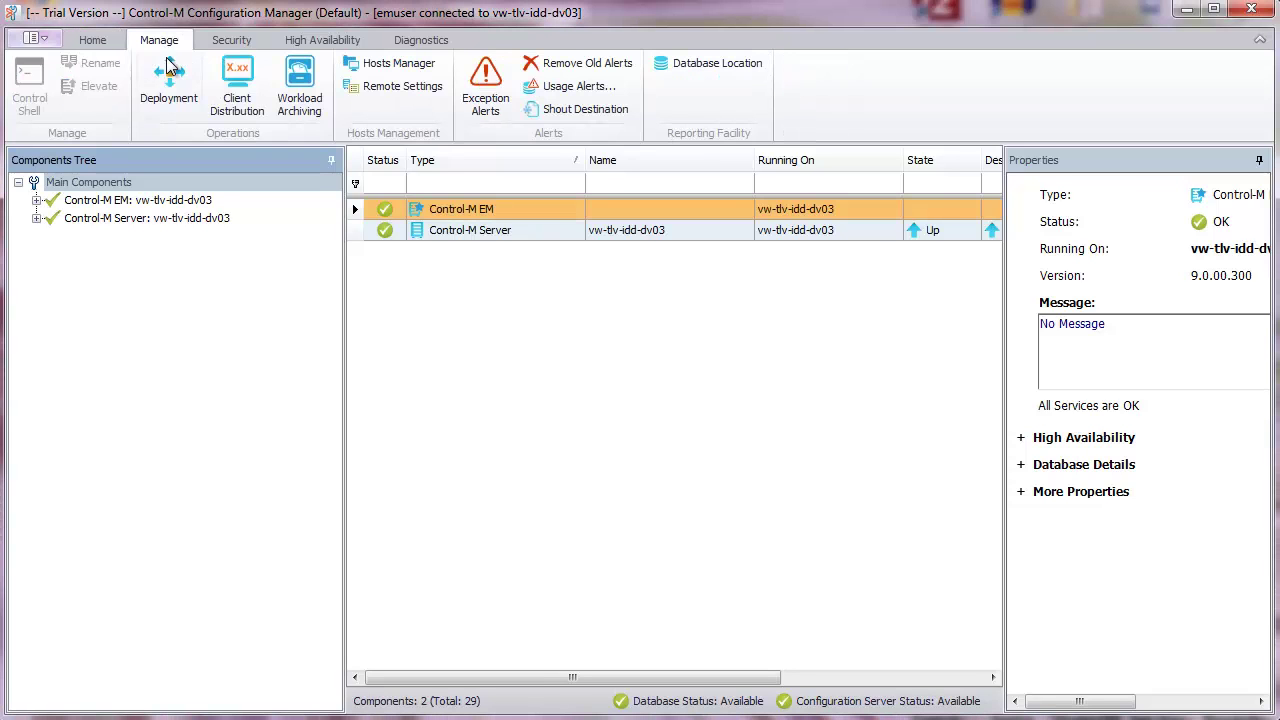
{"action": "left_click", "coordinate": [171, 95]}
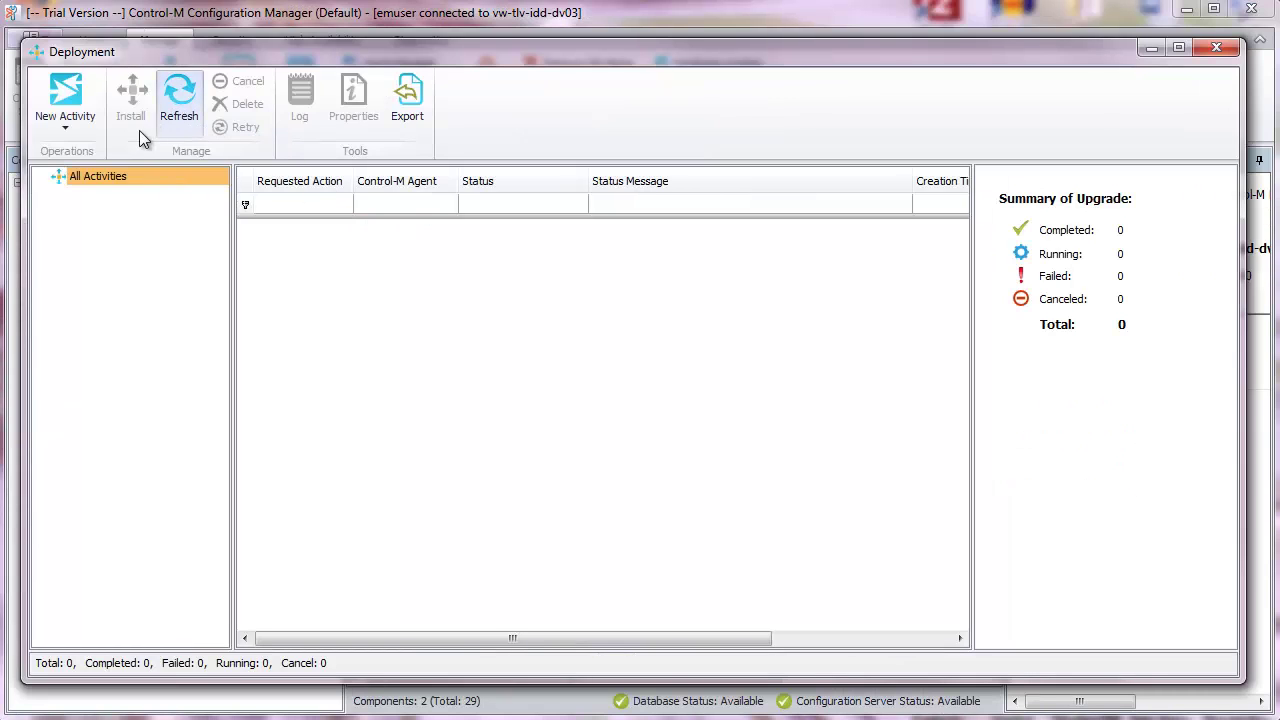
{"action": "left_click", "coordinate": [64, 127]}
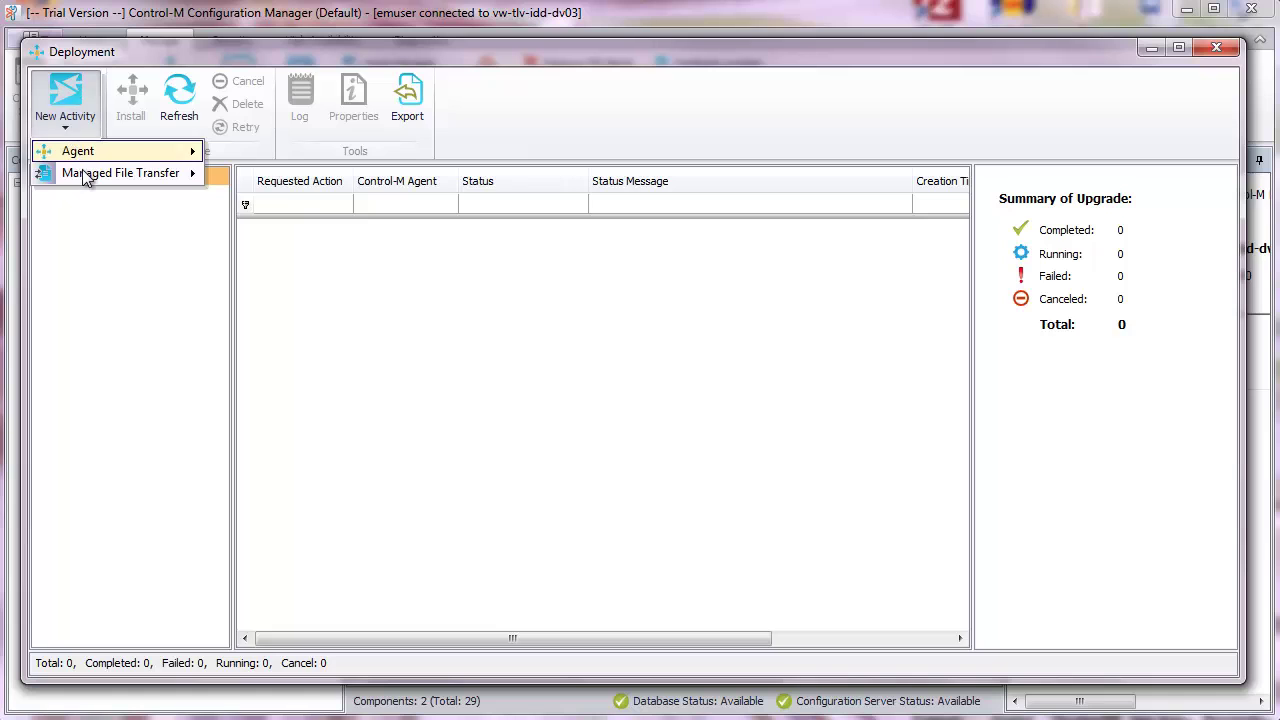
{"action": "mouse_move", "coordinate": [88, 176]}
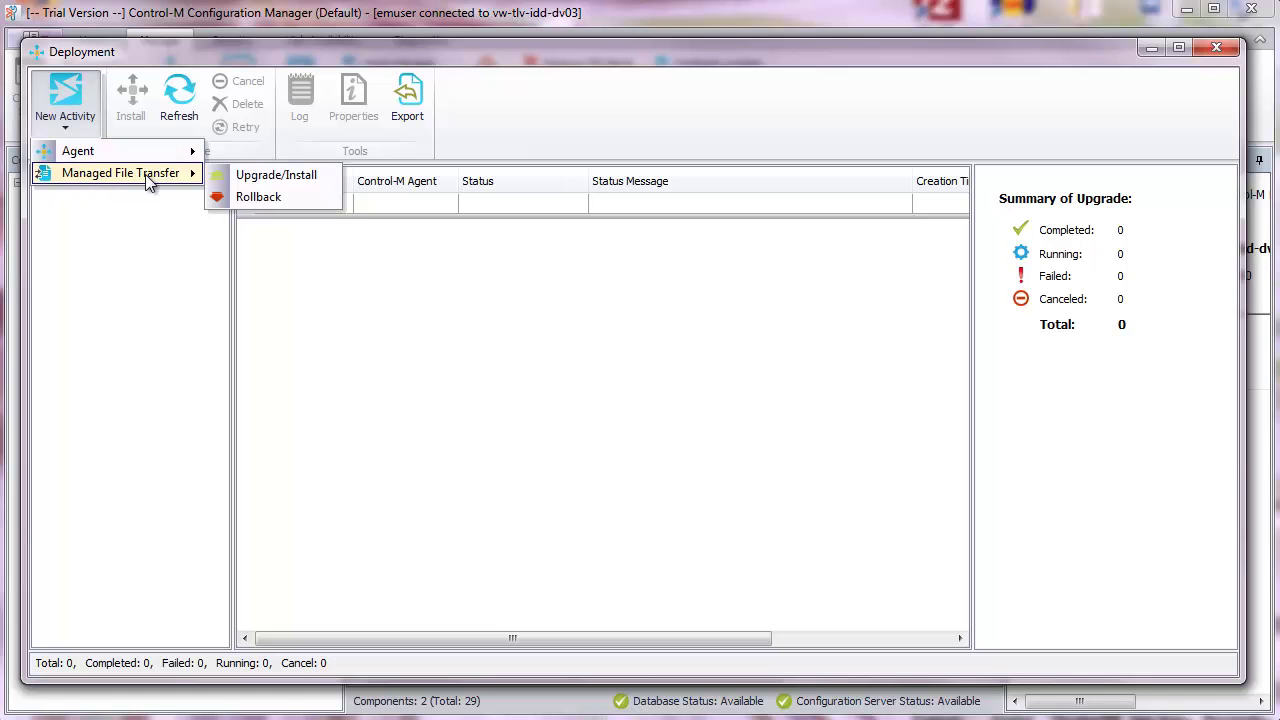
- Create an MFT Upgrade/Install activity named 'Upgrade Oct 2016 #12345' with description DV03
{"action": "left_click", "coordinate": [271, 177]}
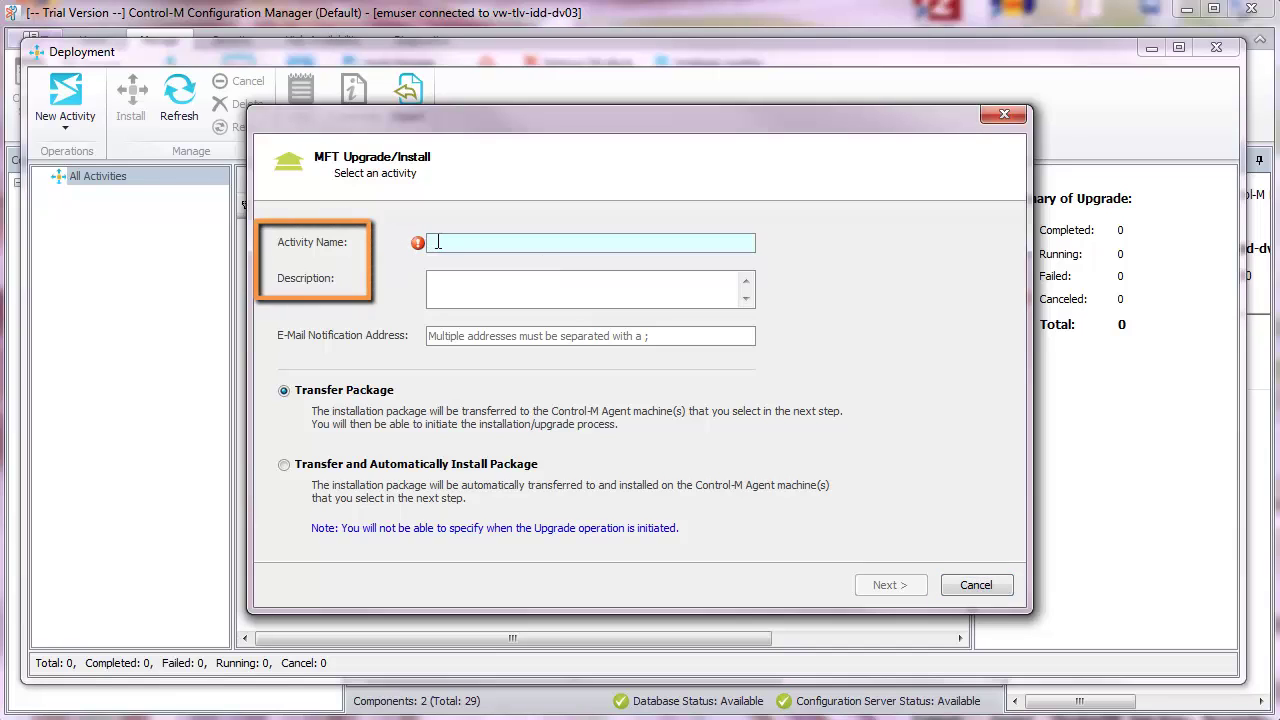
{"action": "type", "text": "Upgrade Oct 2016 #12345"}
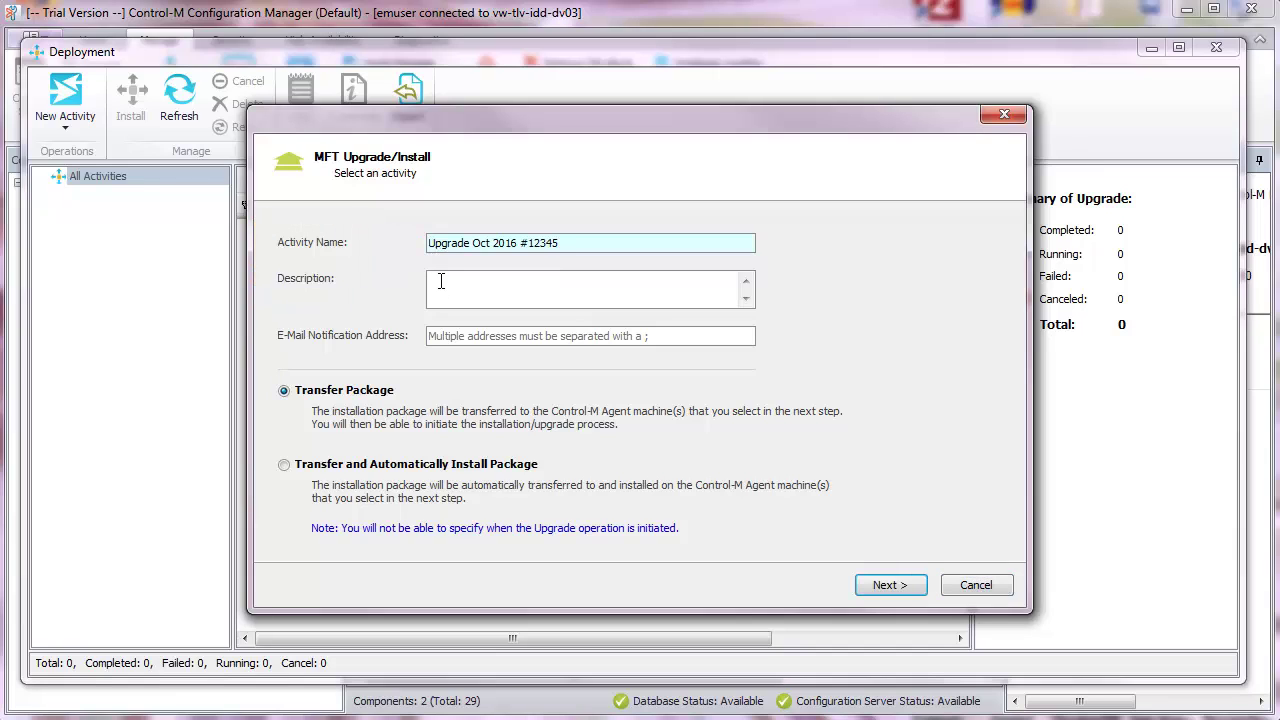
{"action": "left_click", "coordinate": [441, 281]}
{"action": "type", "text": "DV03"}
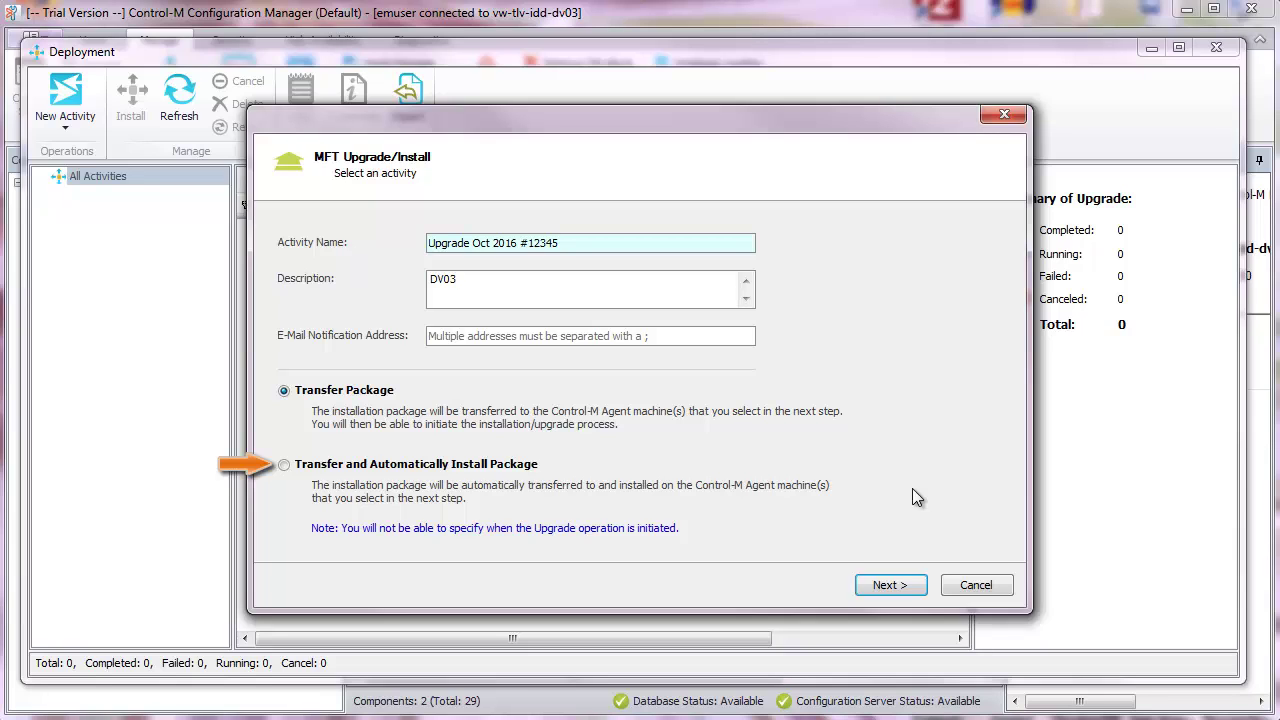
- Show only eligible agents and select vw-tlv-idd-dv03 for the upgrade
{"action": "left_click", "coordinate": [890, 585]}
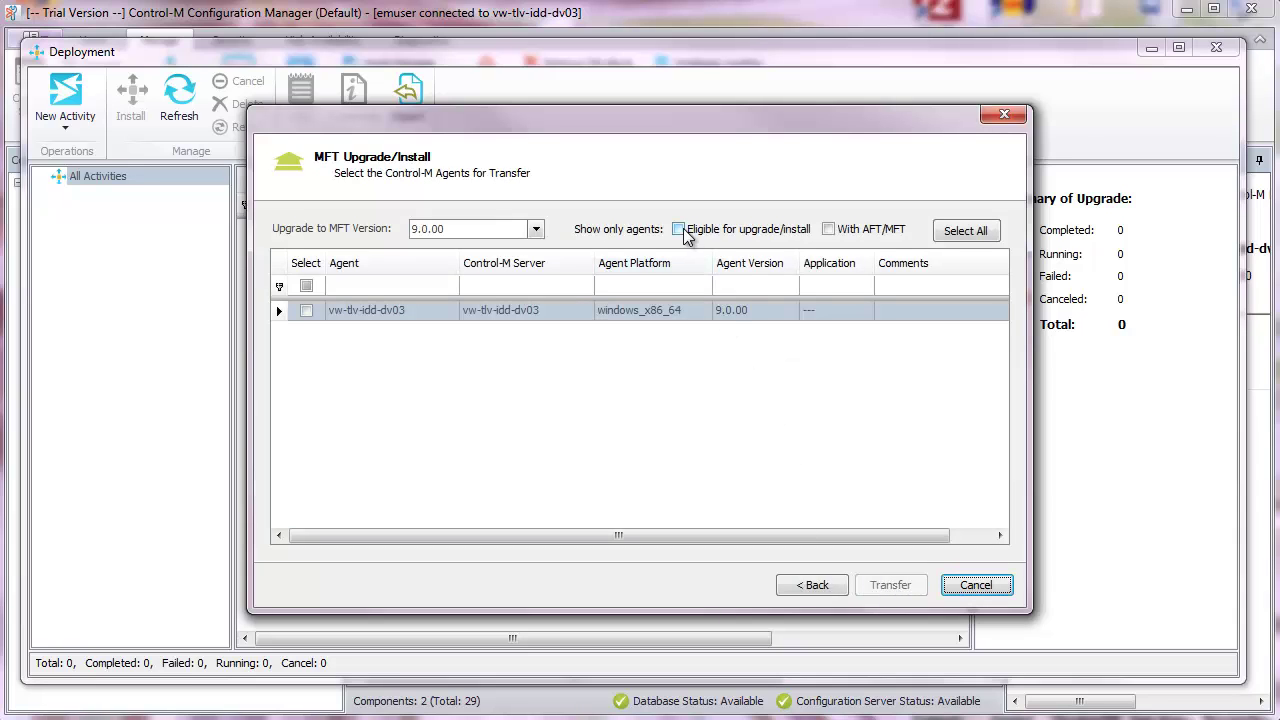
{"action": "left_click", "coordinate": [679, 229]}
{"action": "left_click", "coordinate": [306, 310]}
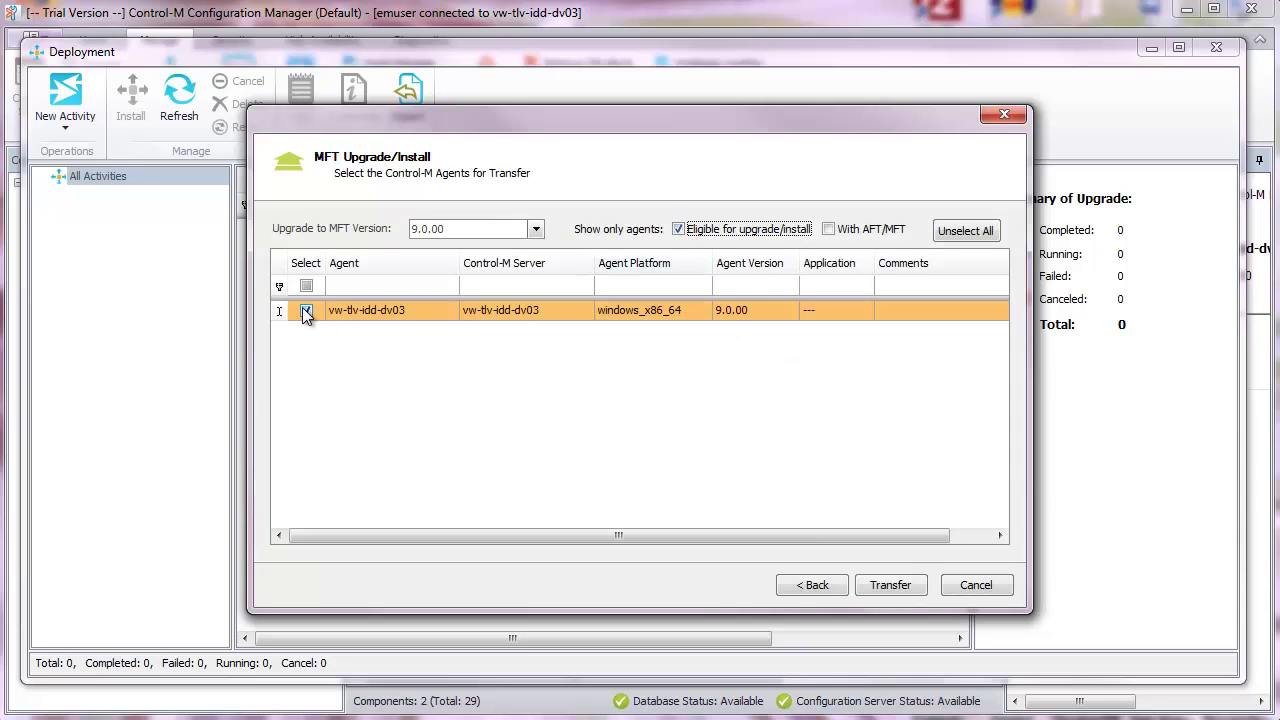